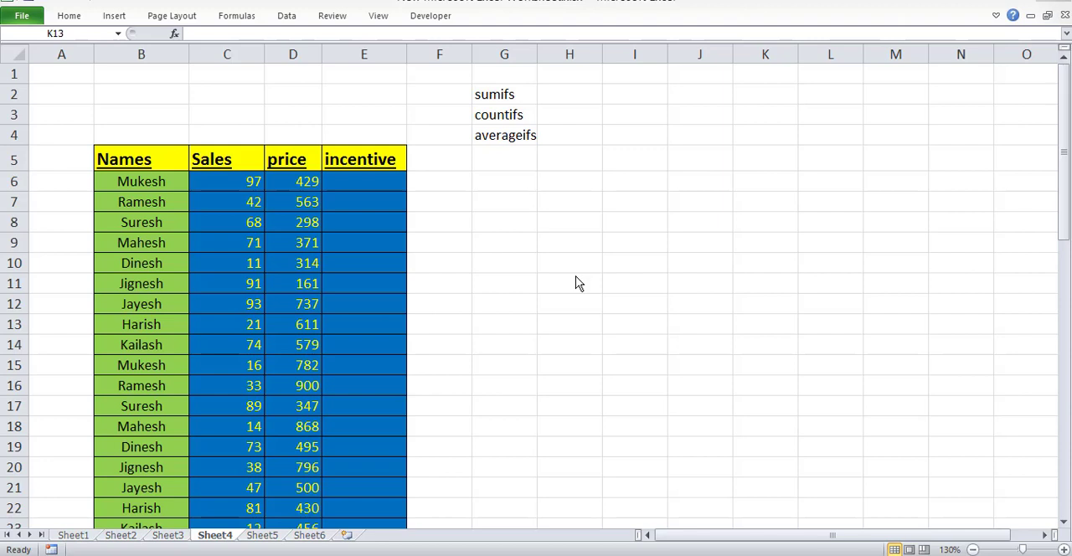
Review the function names listed in G2:G4 and the name, sales and price entries in row 8 of the table.
click(517, 94)
click(513, 118)
click(514, 137)
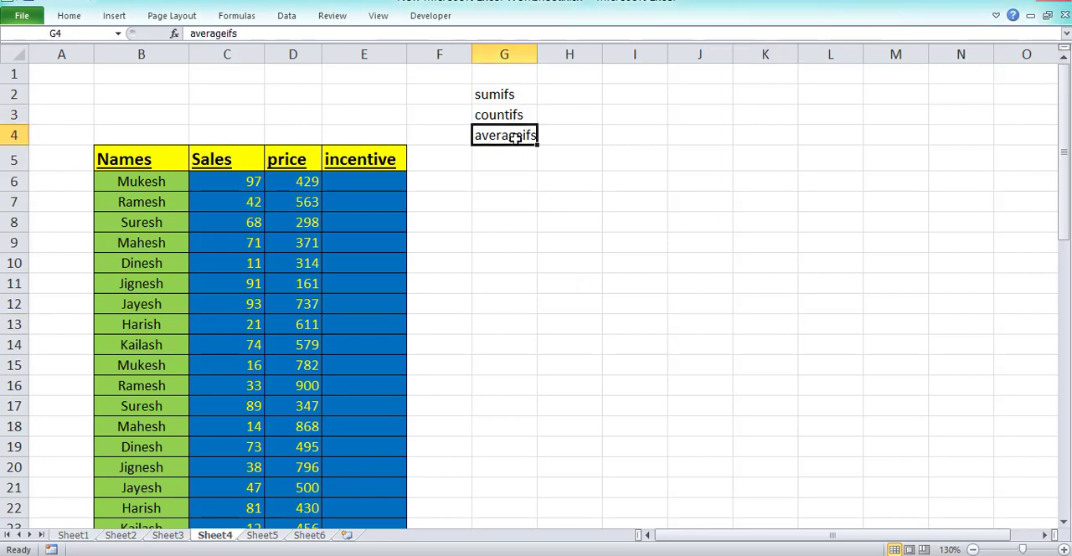
click(513, 96)
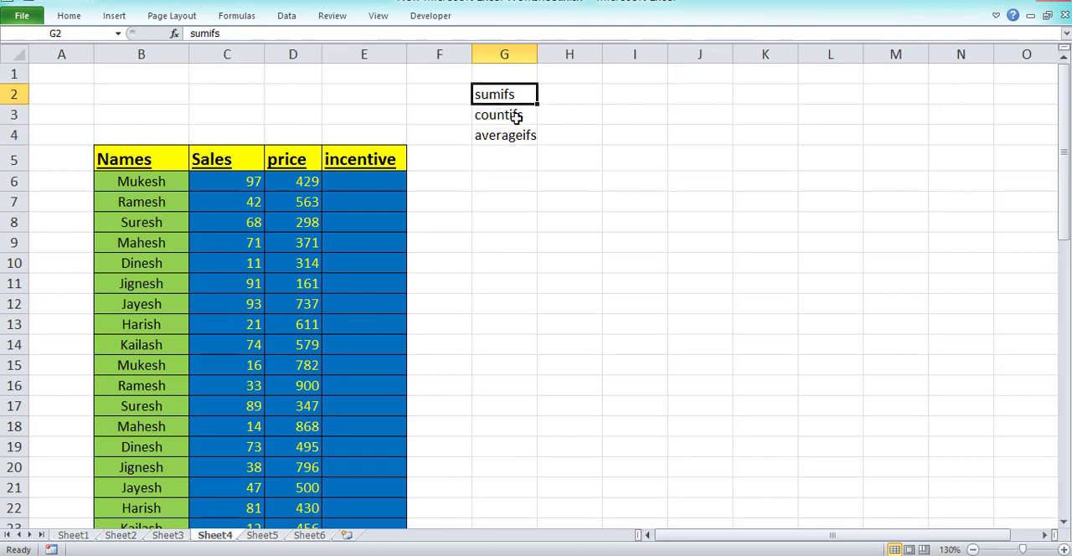
click(514, 120)
click(516, 136)
click(510, 97)
click(521, 135)
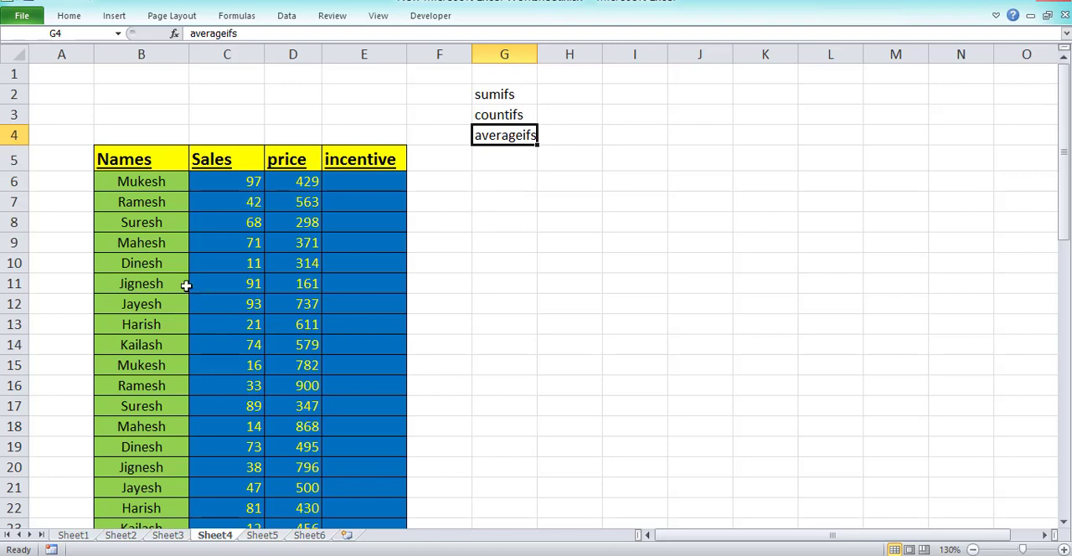
click(167, 219)
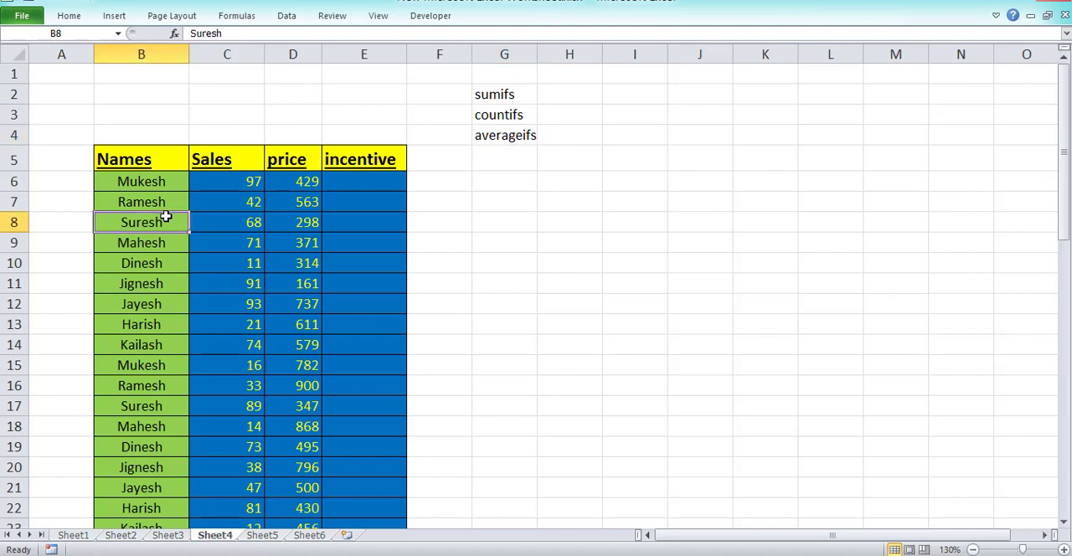
click(242, 220)
click(276, 219)
click(227, 222)
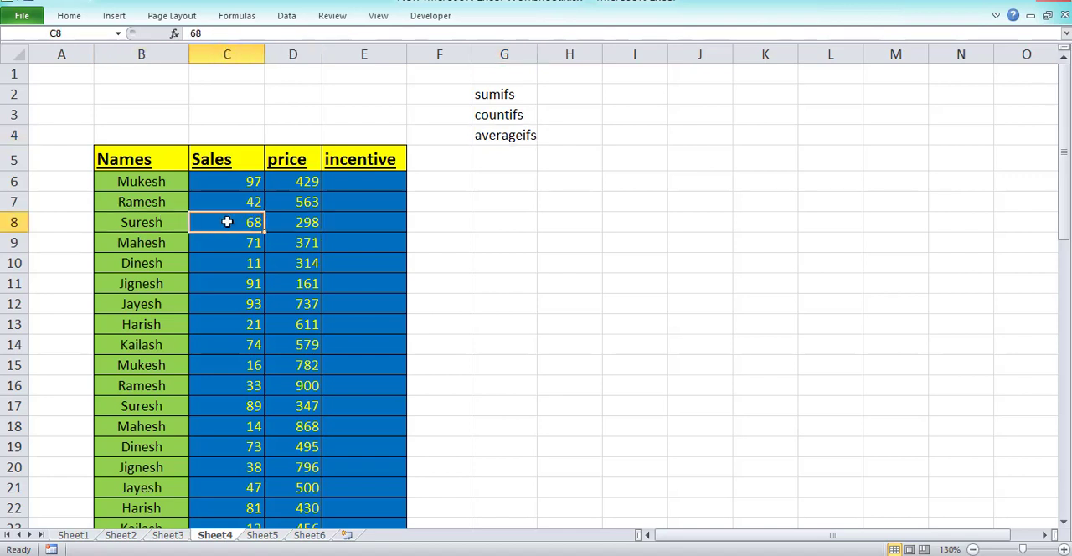
key(Left)
click(268, 218)
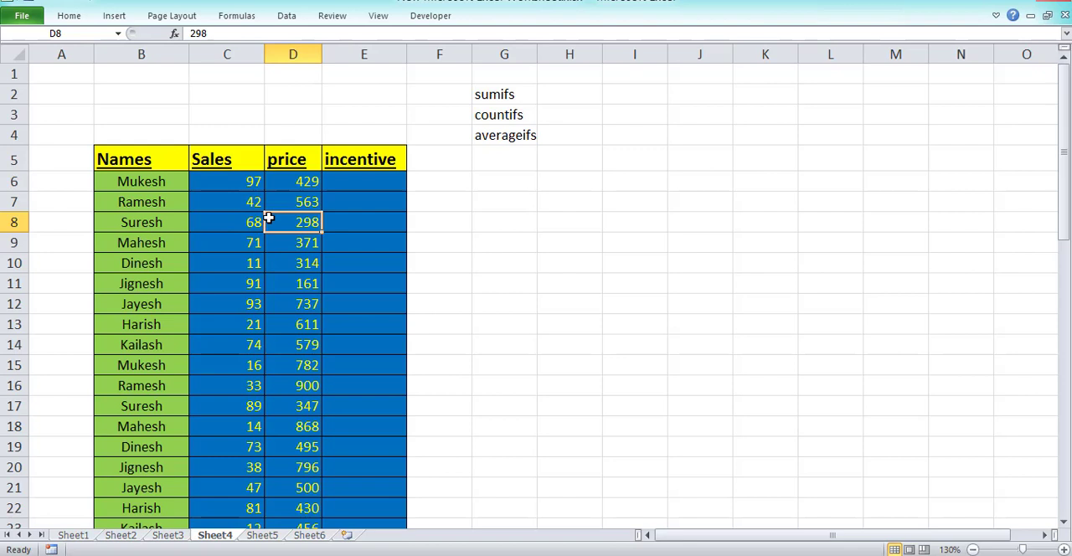
click(515, 94)
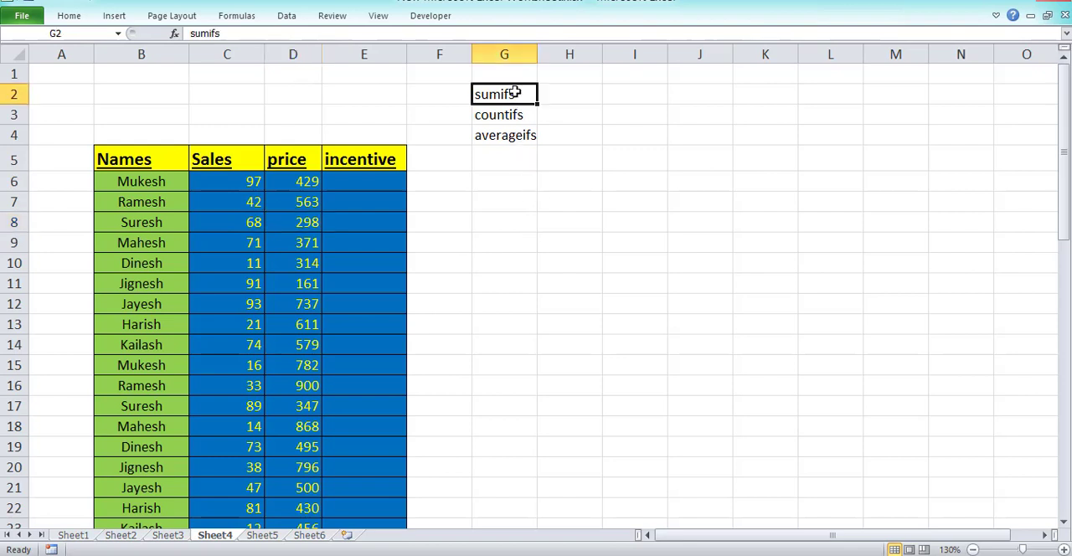
click(519, 113)
click(519, 137)
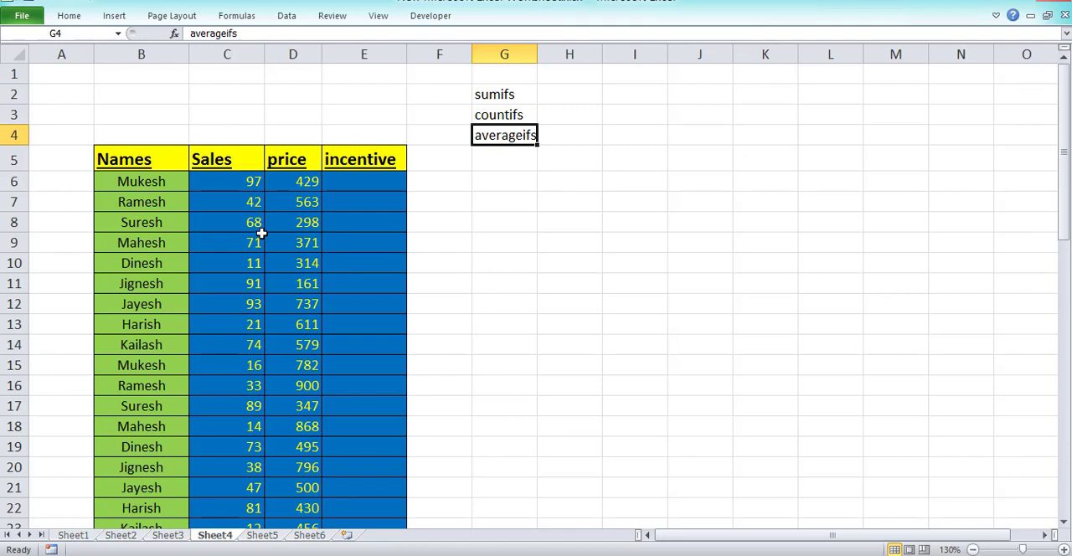
Copy the first entry of the Names column, cell B6, into cell G7.
click(147, 184)
key(ctrl+c)
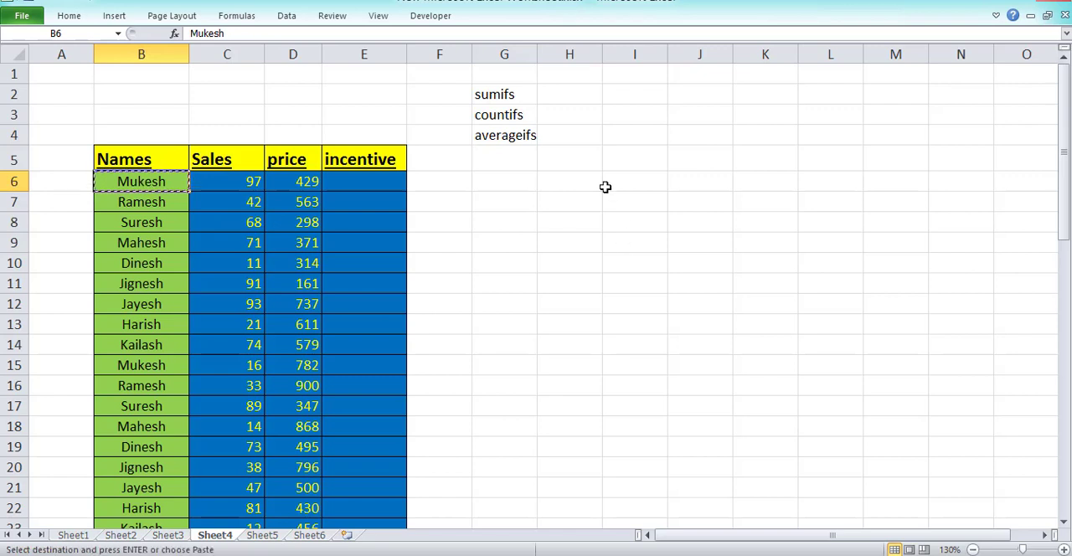
click(509, 202)
key(ctrl+v)
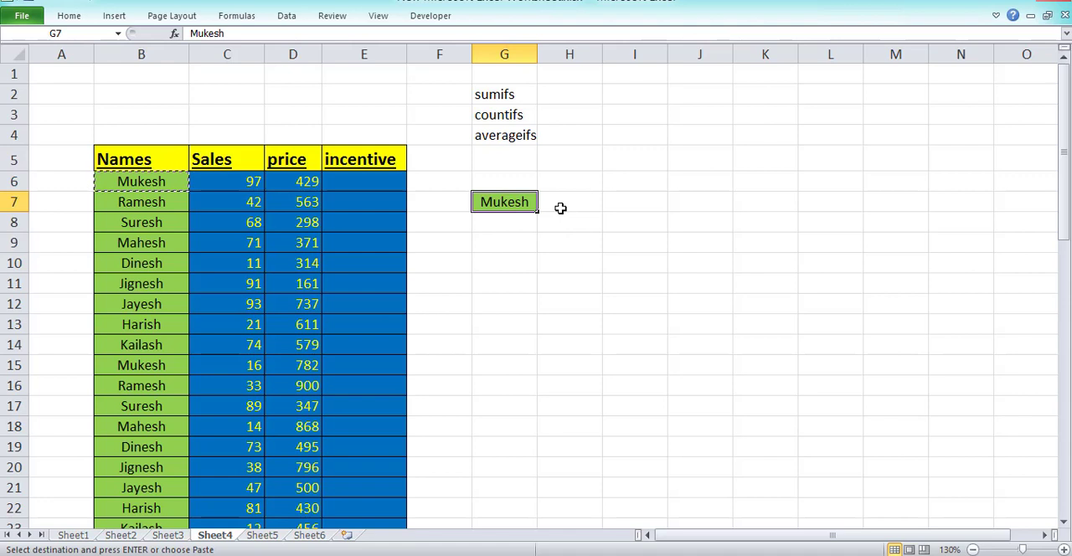
Begin a SUMIFS formula in cell H7, beside the copied name.
click(560, 208)
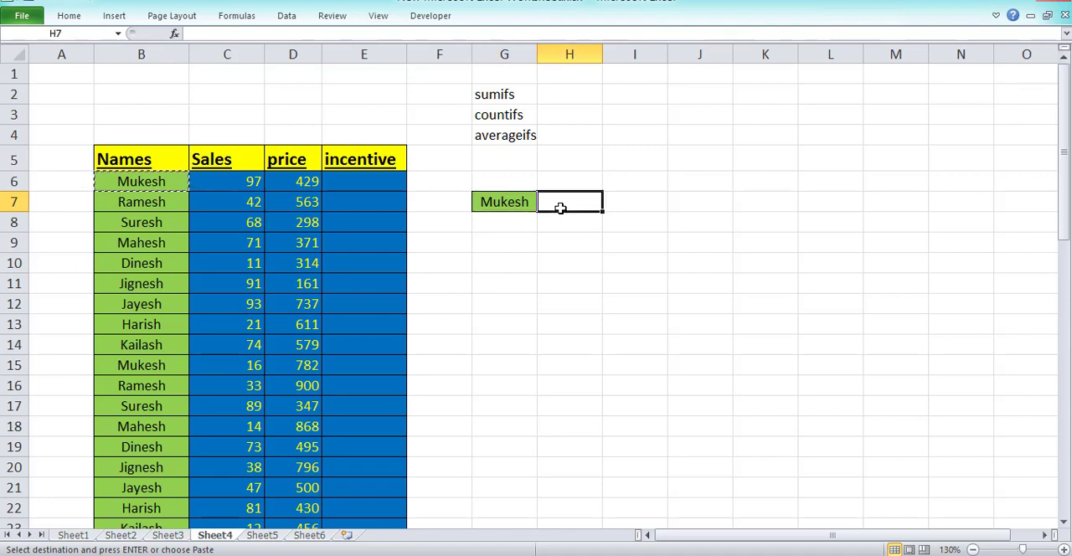
text(=sum)
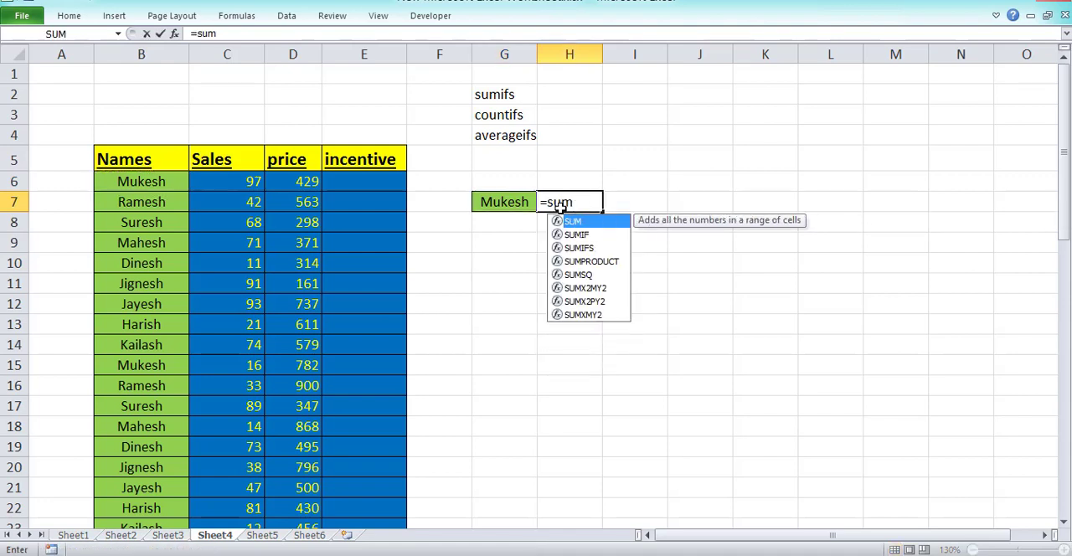
text(ifs)
key(Tab)
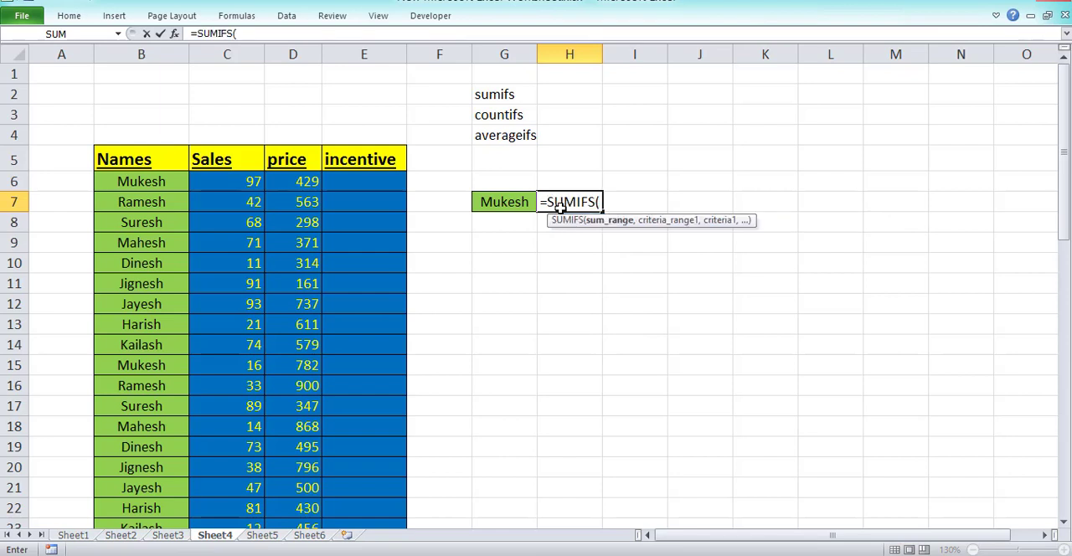
key(Left)
key(Left)
key(Left)
key(Up)
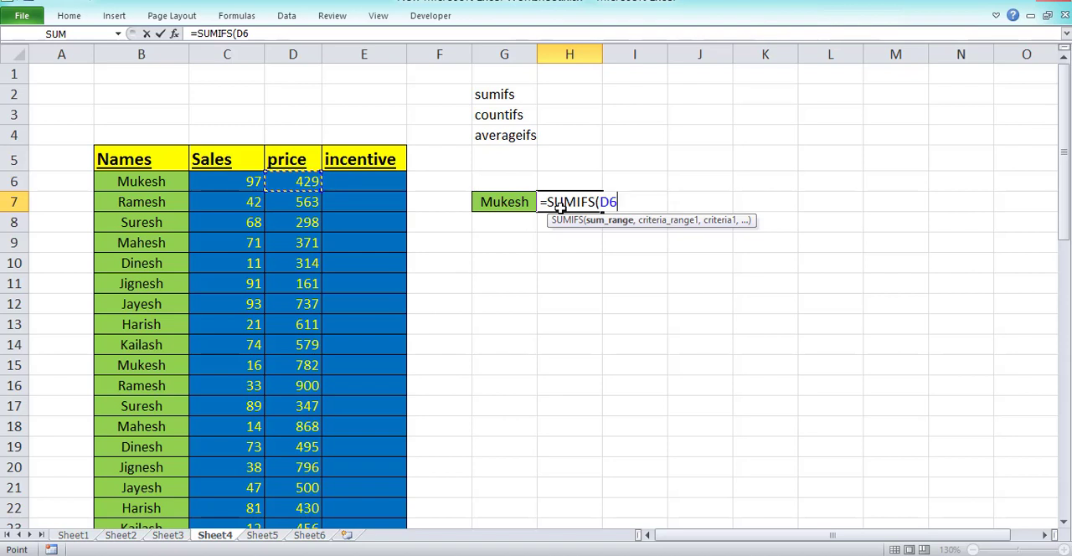
key(ctrl+shift+Down)
key(F4)
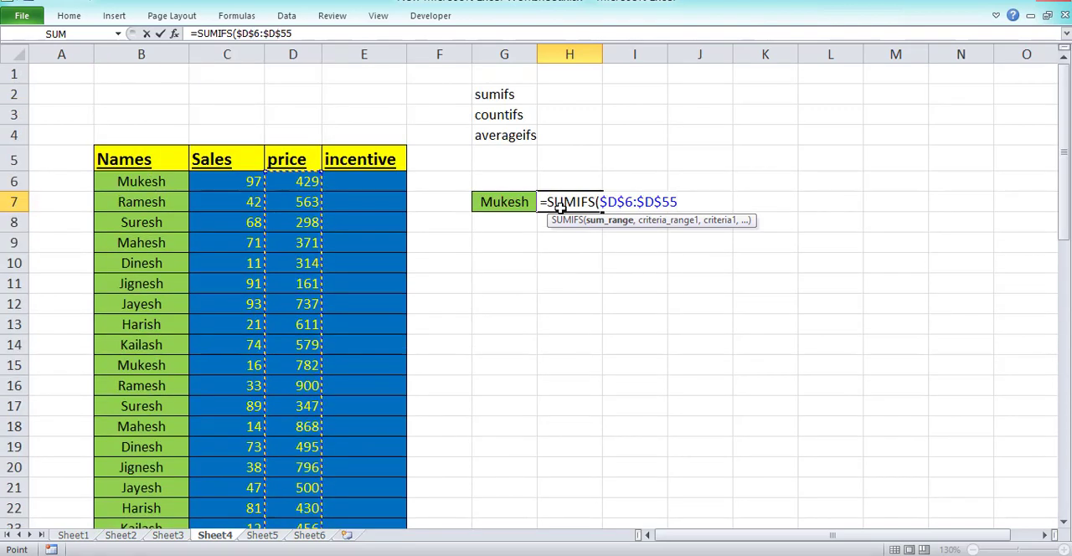
key(Left)
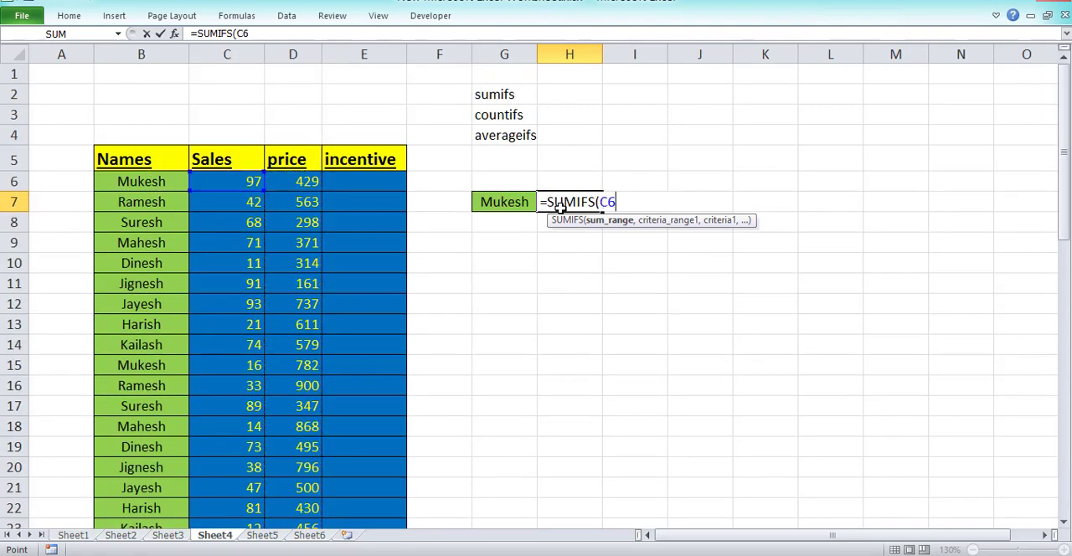
key(Left)
key(Left)
key(Right)
key(ctrl+shift+Down)
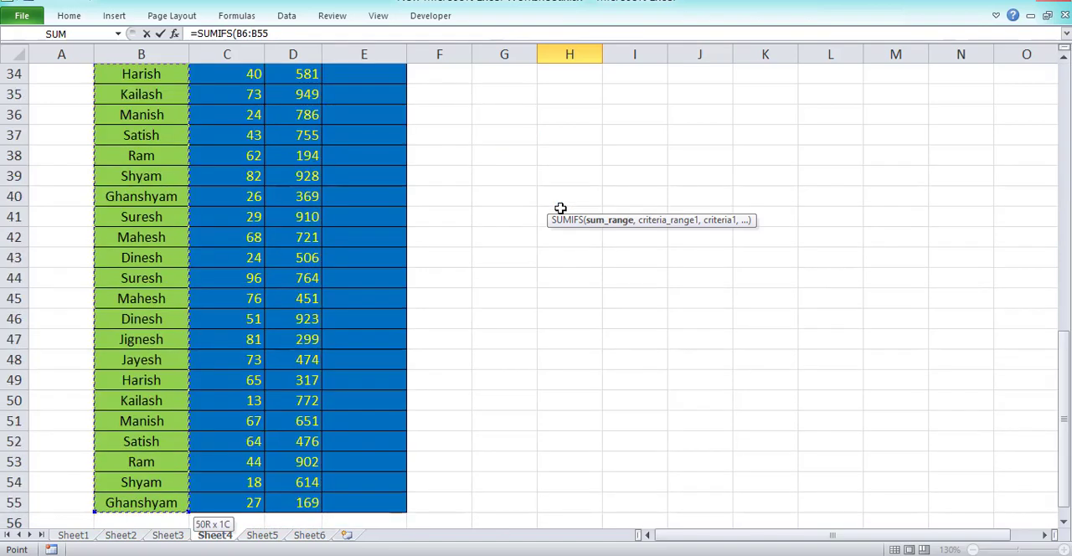
key(F4)
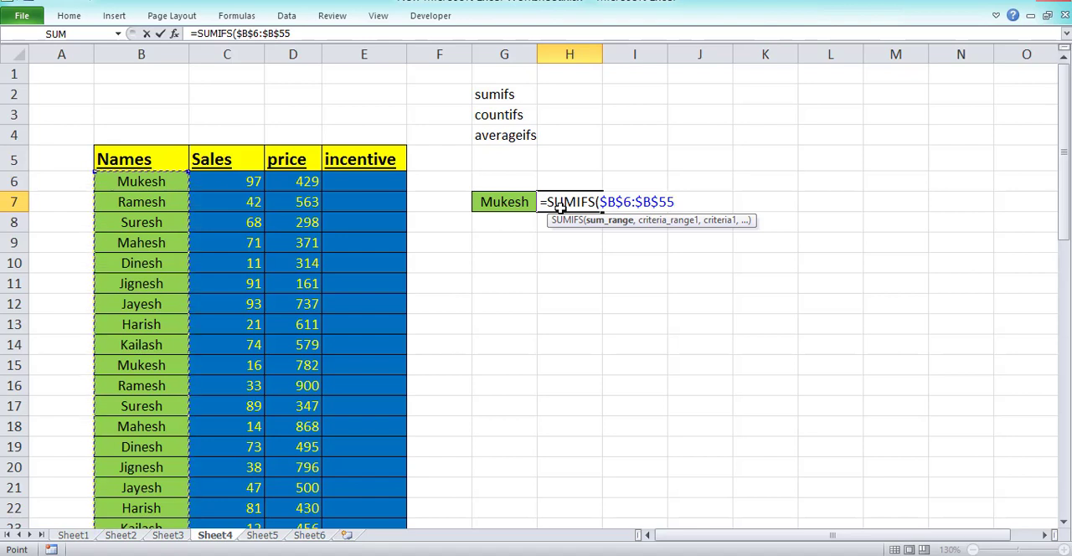
key(BackSpace)
key(BackSpace)
key(BackSpace)
key(BackSpace)
key(BackSpace)
key(BackSpace)
key(BackSpace)
key(BackSpace)
key(BackSpace)
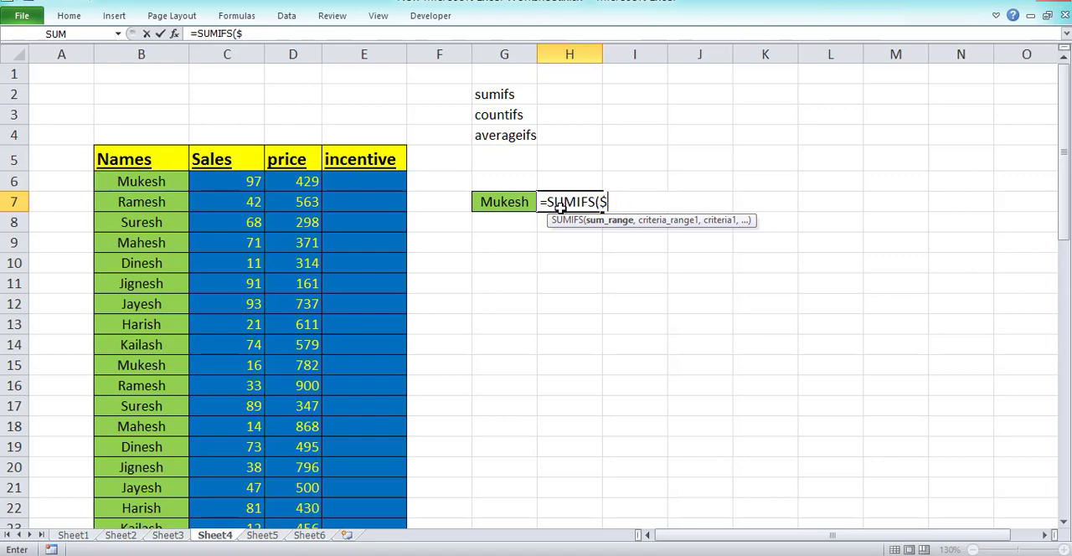
key(BackSpace)
Set the SUMIFS sum range to the price values as the absolute reference $D$6:$D$55.
key(Left)
key(Left)
key(Left)
key(Left)
key(Up)
key(ctrl+shift+Down)
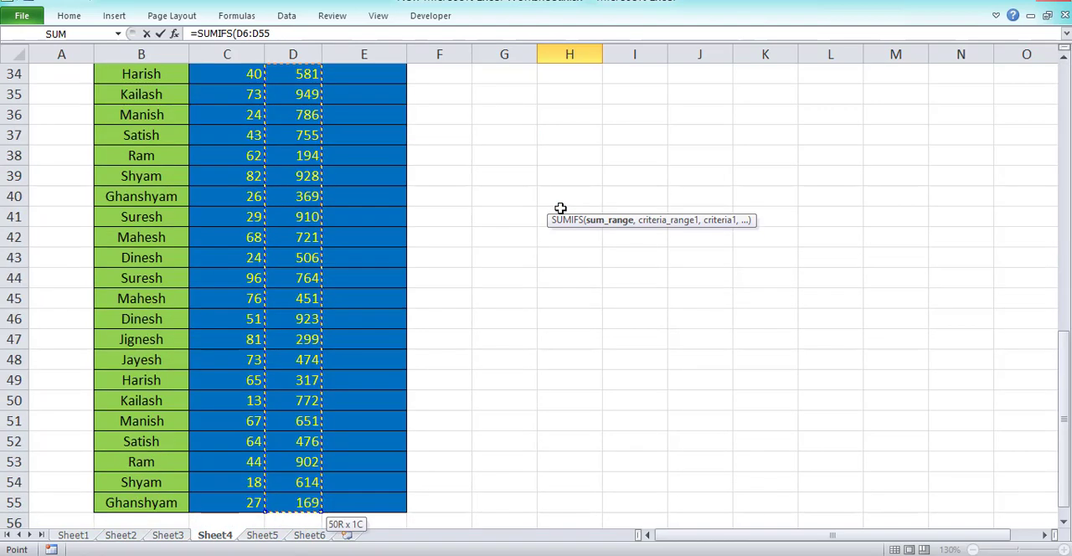
key(F4)
text(,)
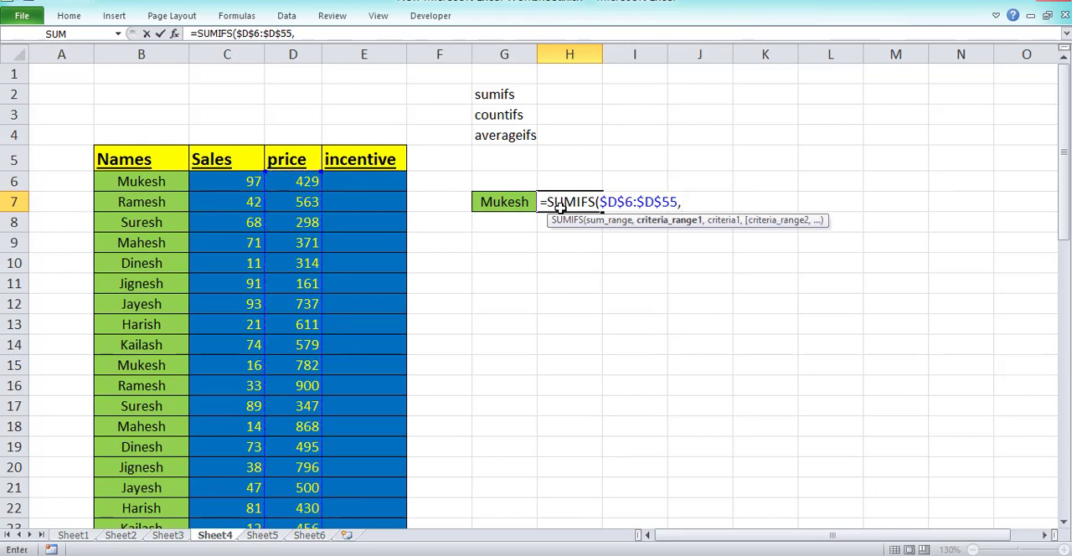
Add the Names column $B$6:$B$55 as the first criteria range, with $G$7 as its criterion.
key(Left)
key(Left)
key(Left)
key(Left)
key(Left)
key(Left)
key(Up)
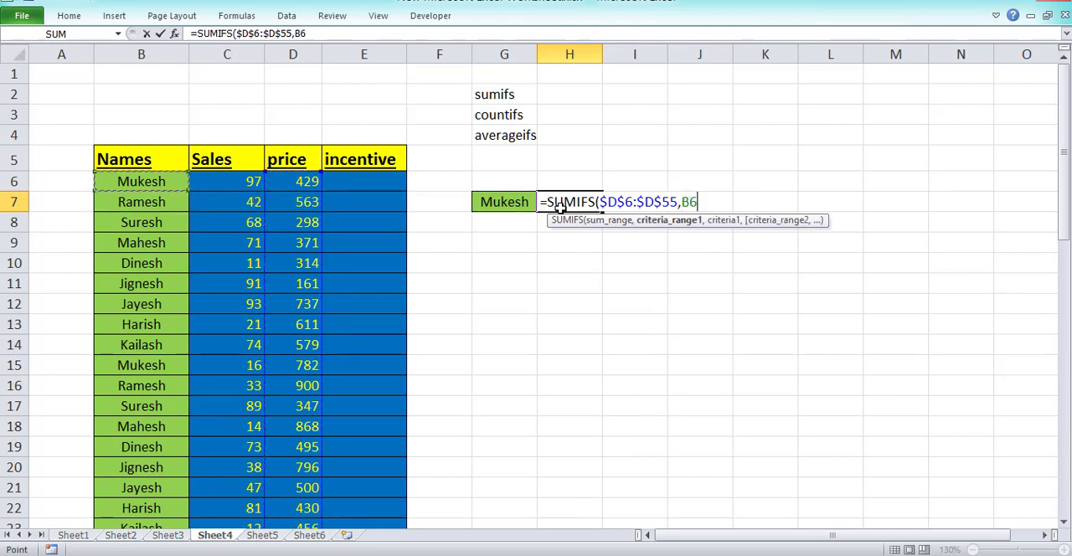
key(ctrl+shift+Down)
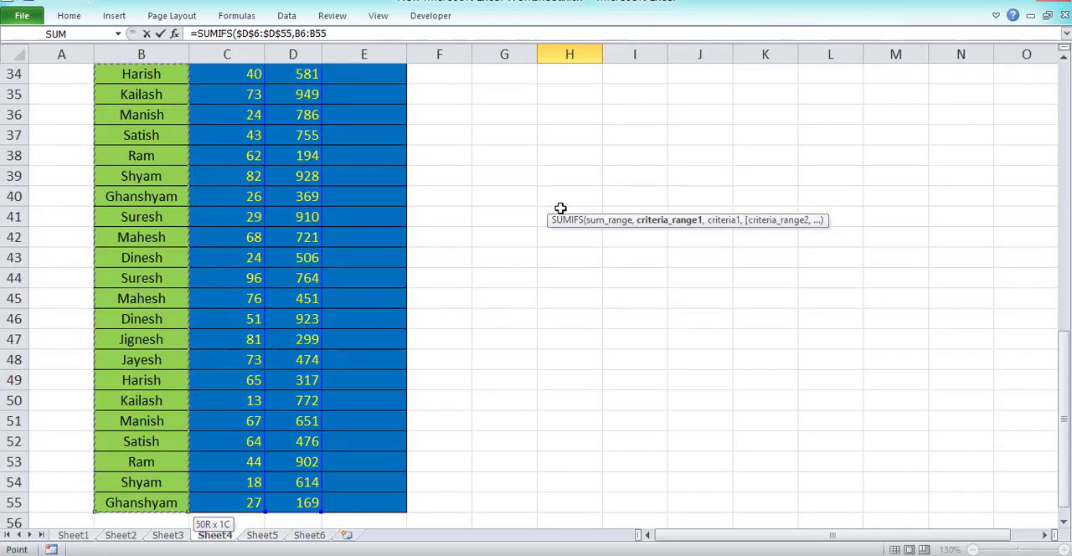
key(F4)
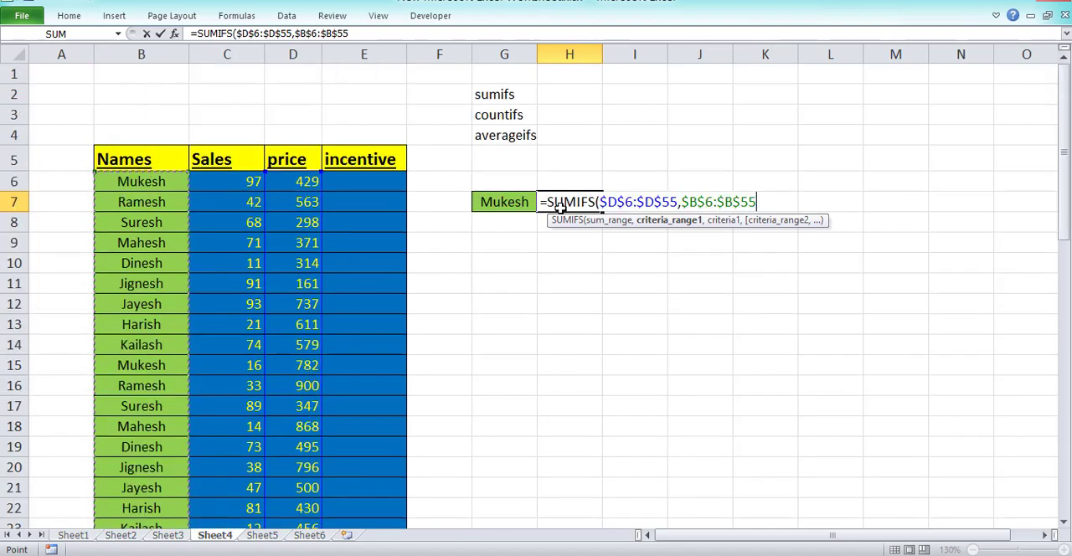
text(,)
key(Left)
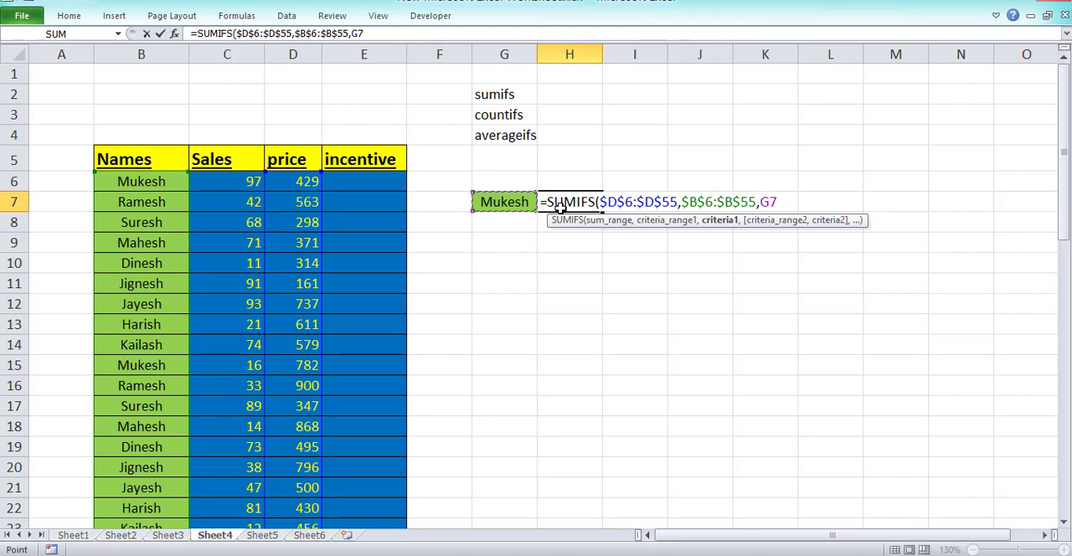
key(F4)
text(,)
Add the Sales column $C$6:$C$55 as the formula's second criteria range.
key(Left)
key(Left)
key(Left)
key(Left)
key(Left)
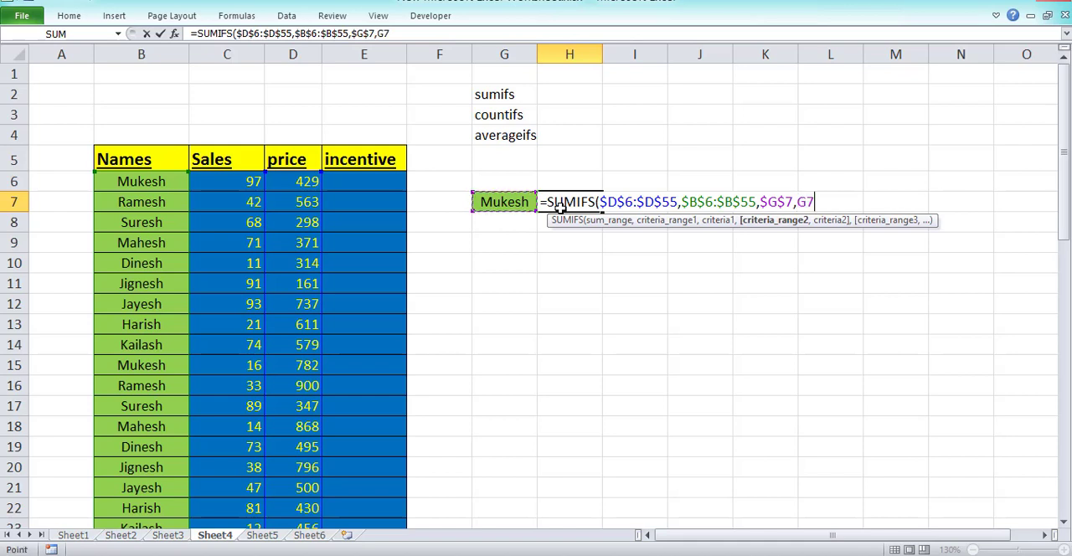
key(Up)
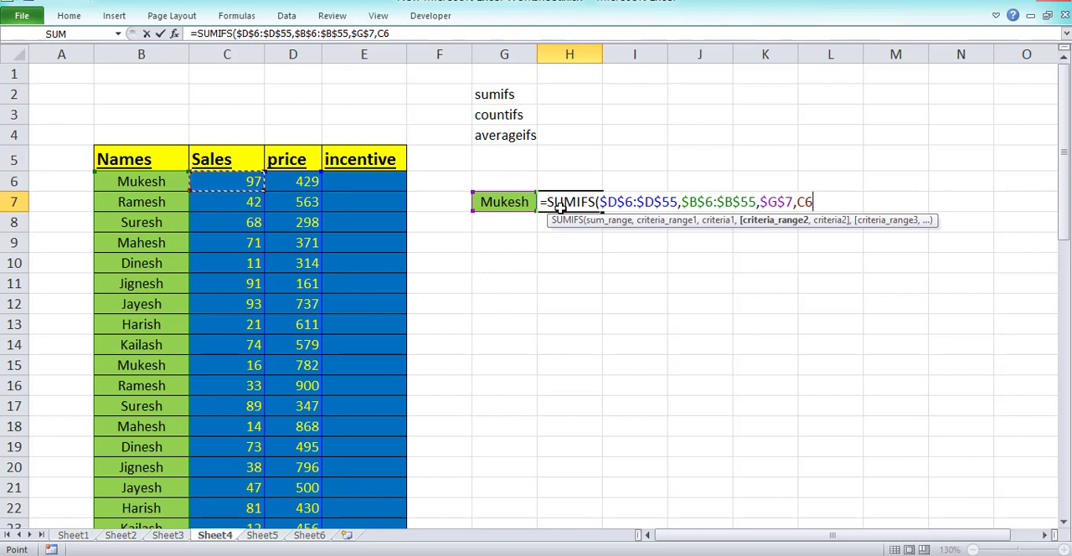
key(ctrl+shift+Down)
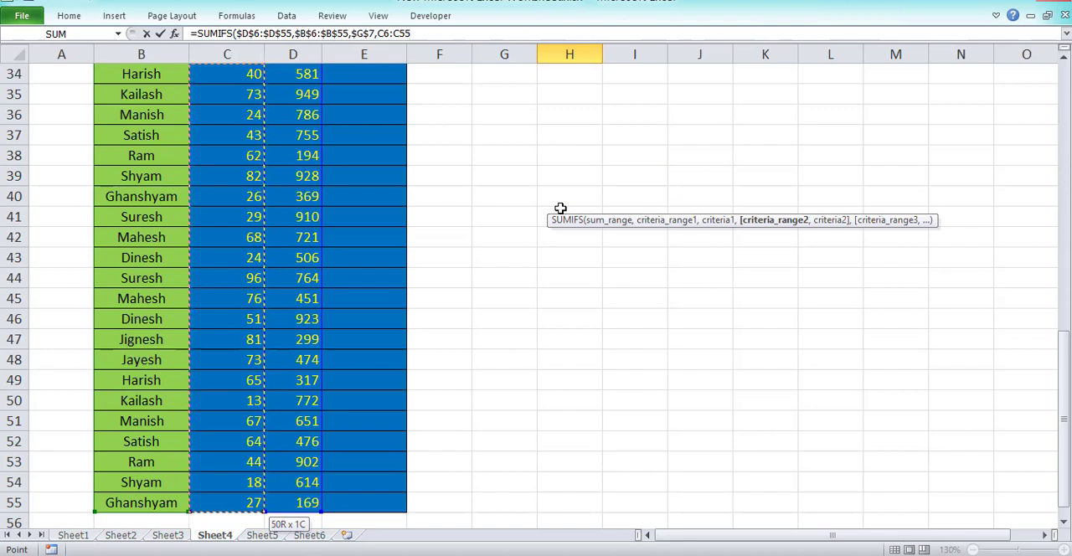
key(F4)
text(,)
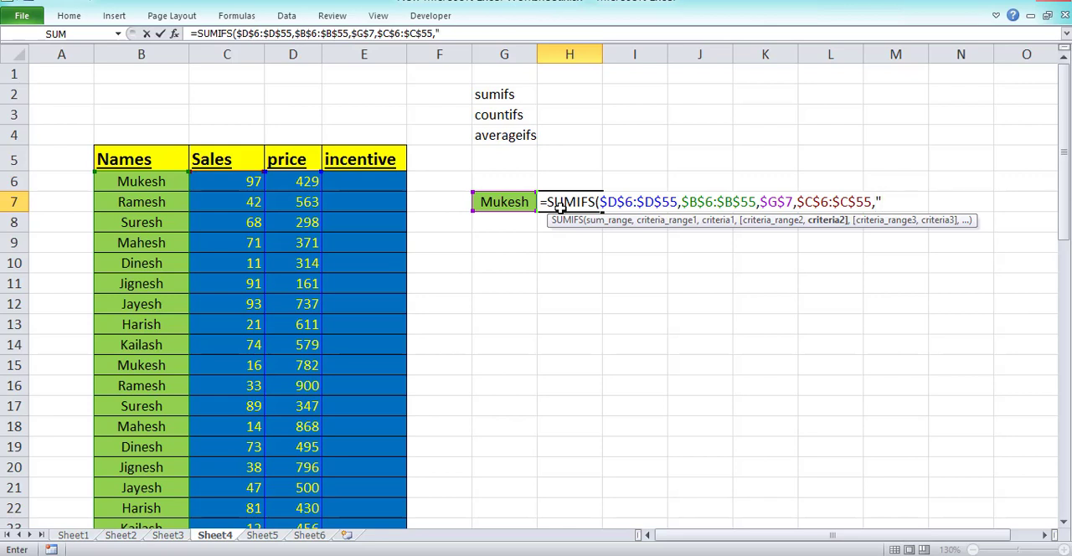
Enter ">=50" as the second criterion and complete the SUMIFS formula in H7.
text(>=50")
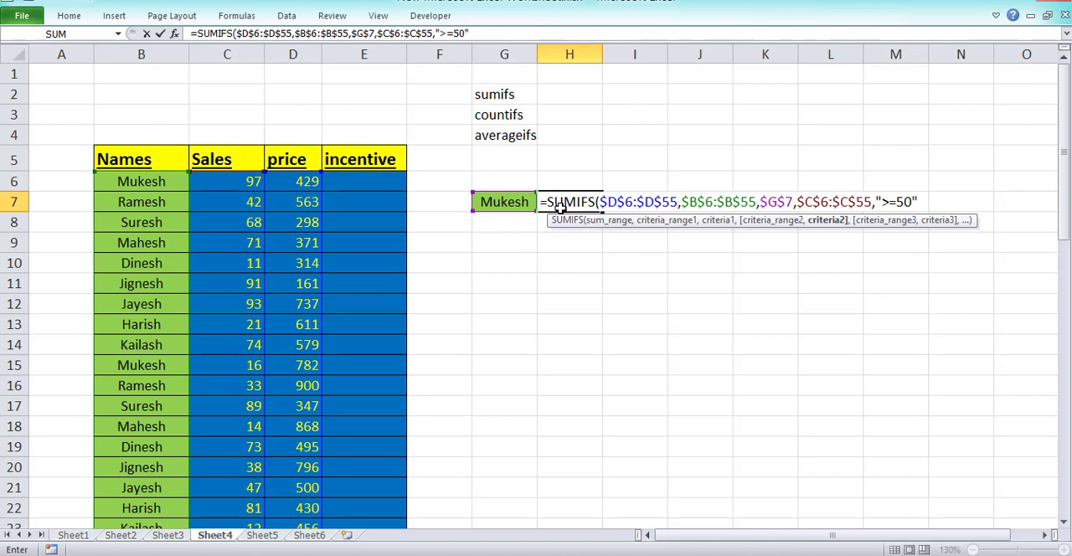
text())
key(Return)
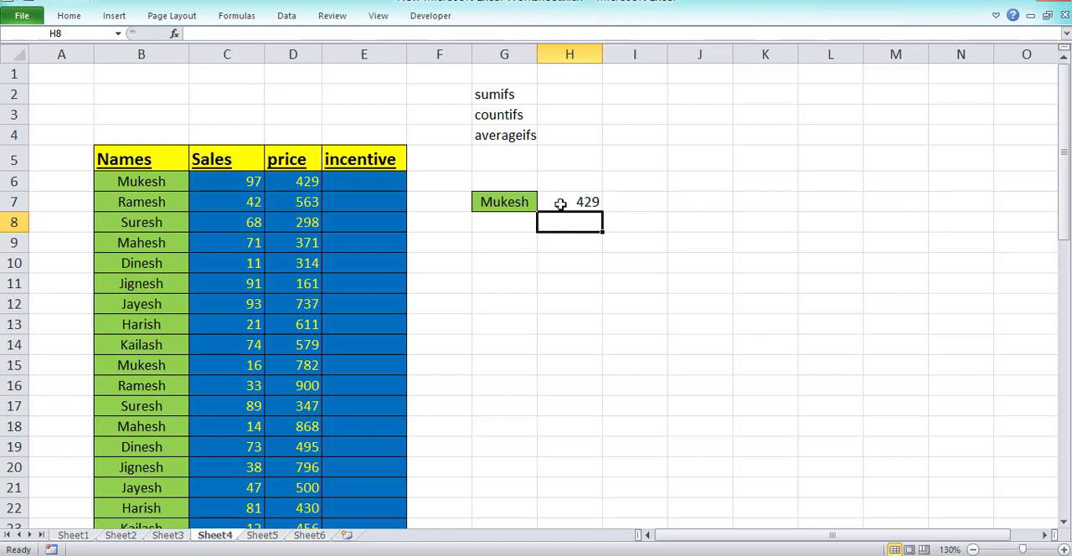
Check the SUMIFS result in H7 against the Names, Sales and price values of the rows matching the name in G7.
click(563, 198)
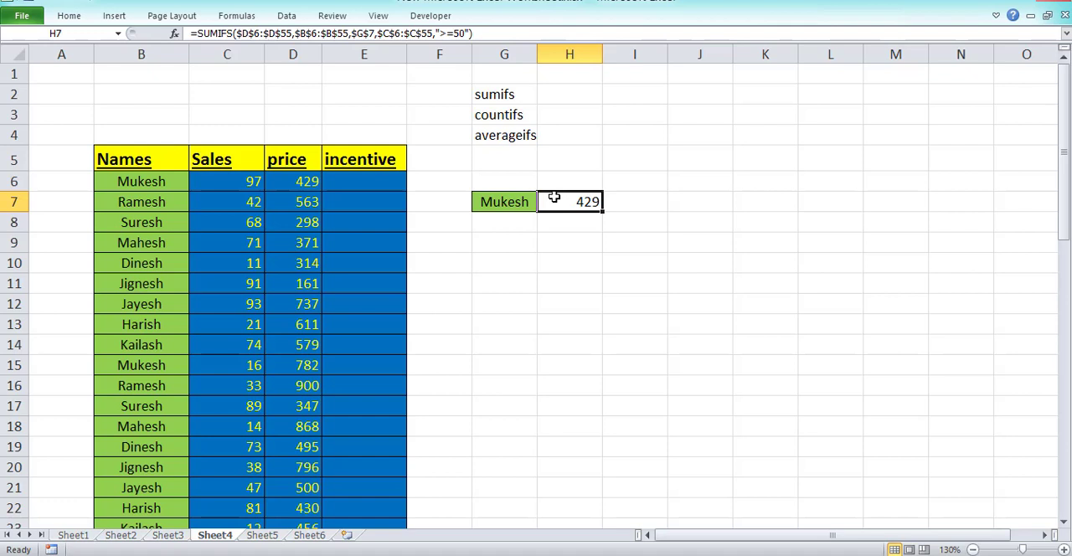
click(144, 181)
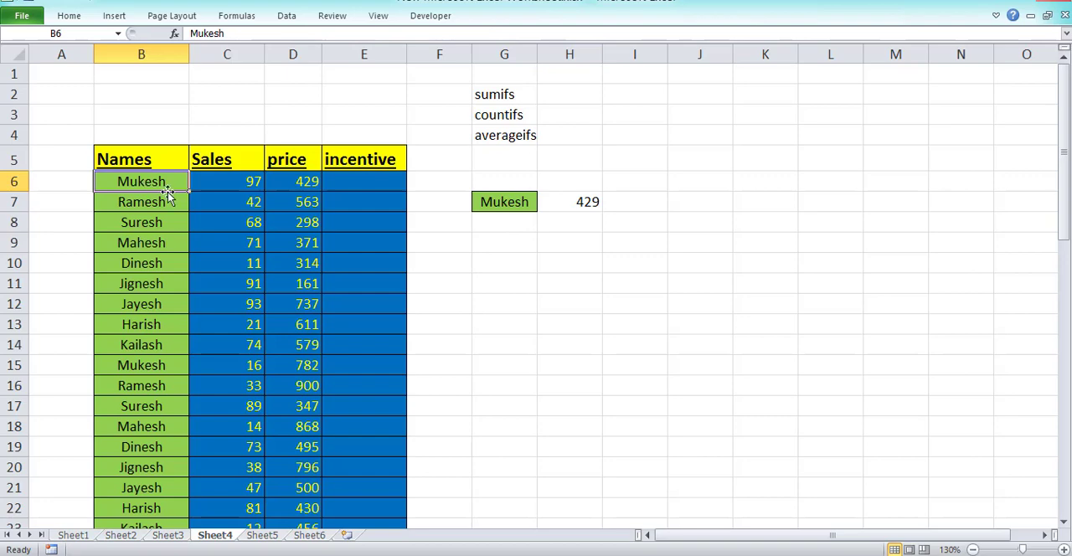
click(164, 365)
scroll(170, 352, down, 3)
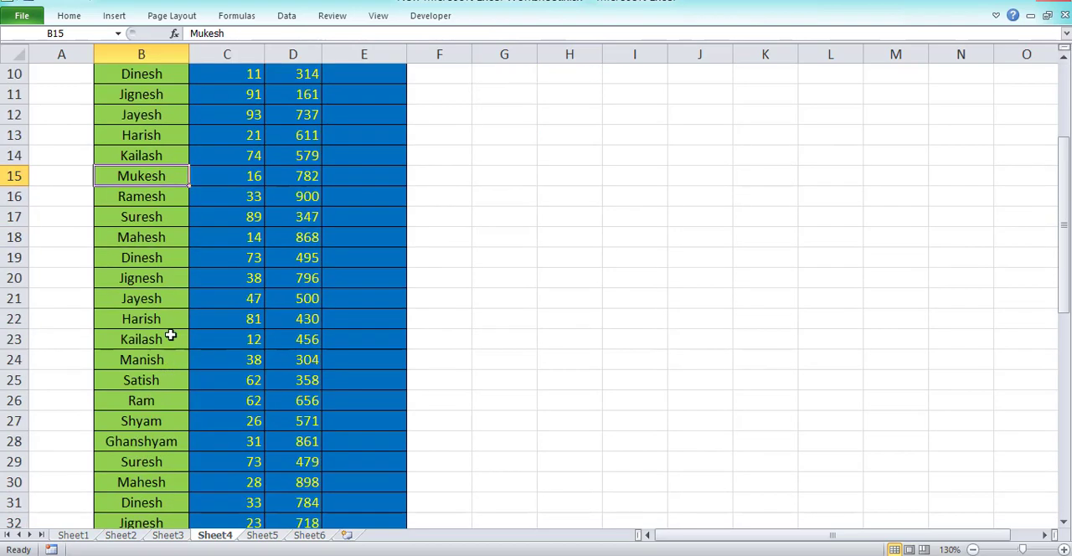
scroll(180, 389, down, 9)
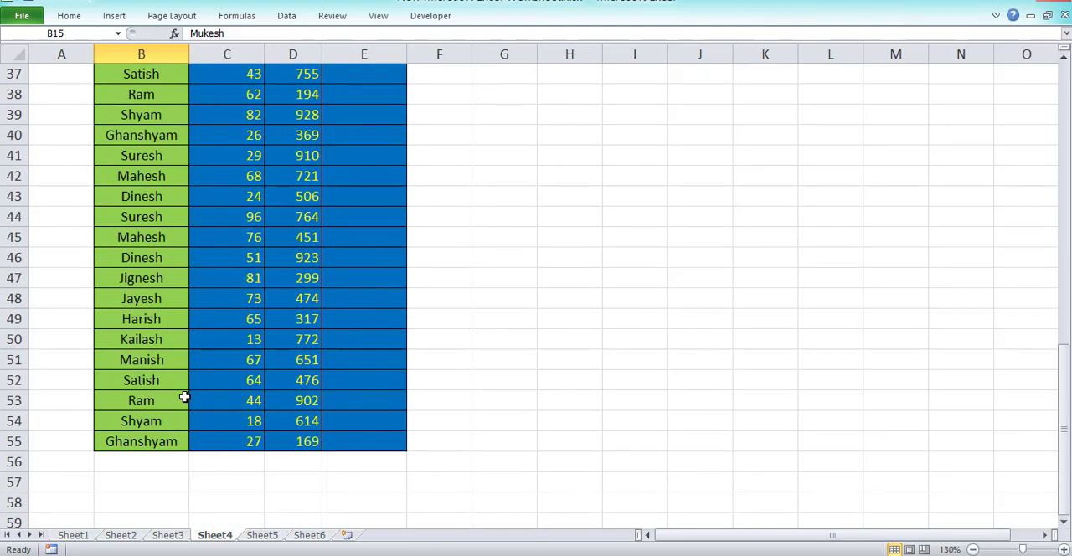
scroll(184, 397, up, 12)
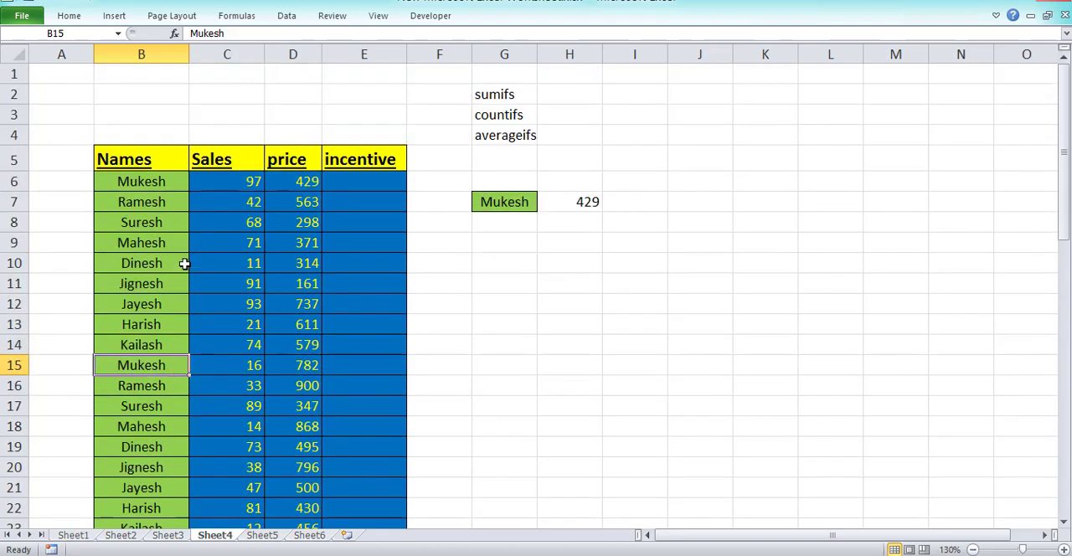
click(228, 181)
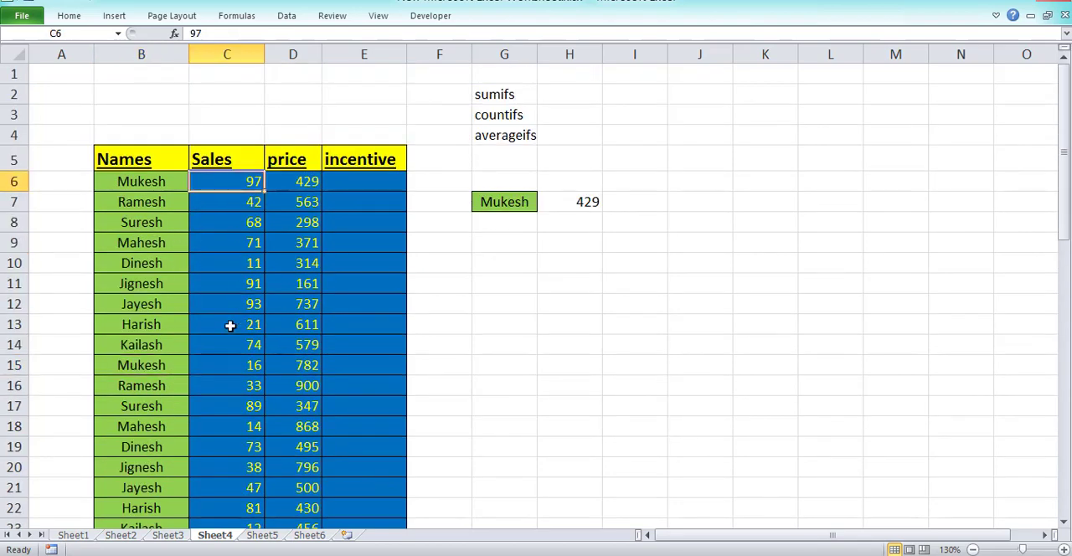
click(224, 370)
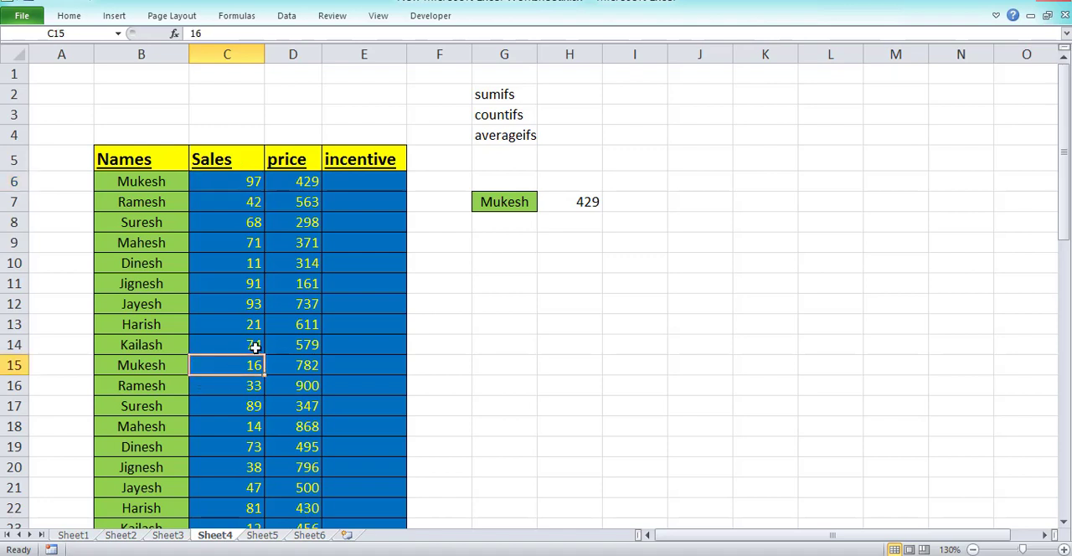
click(307, 181)
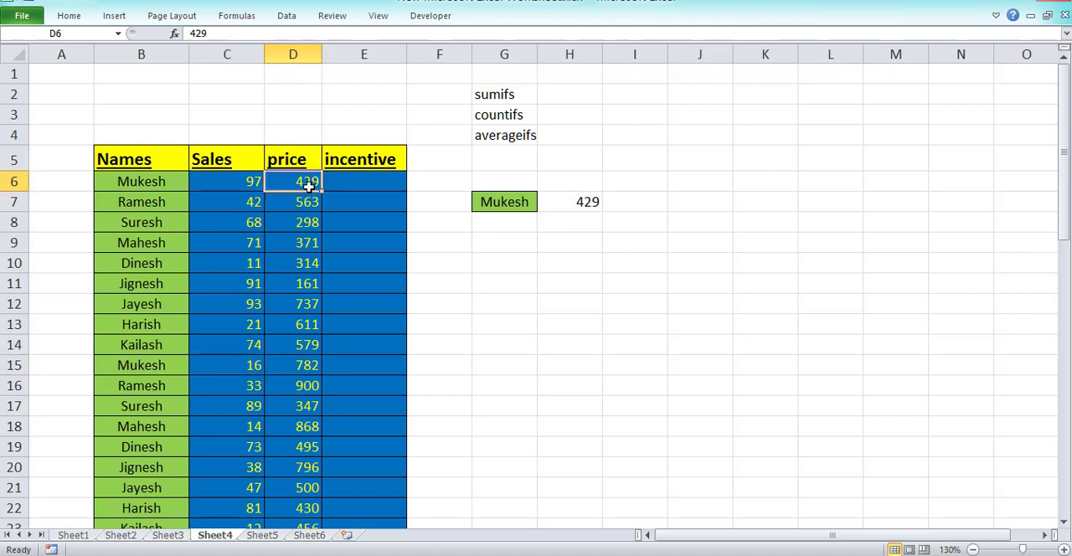
click(600, 201)
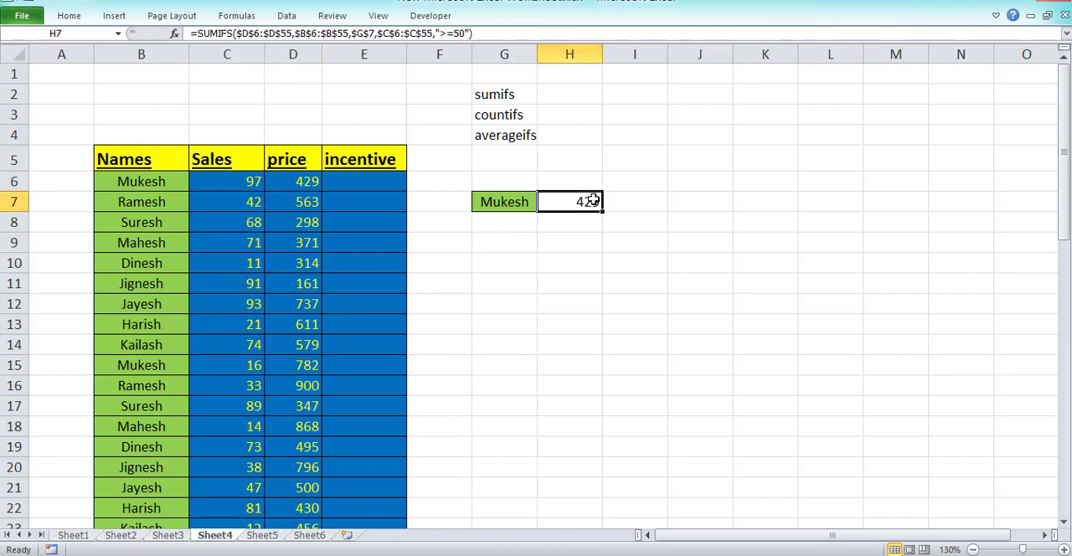
click(293, 373)
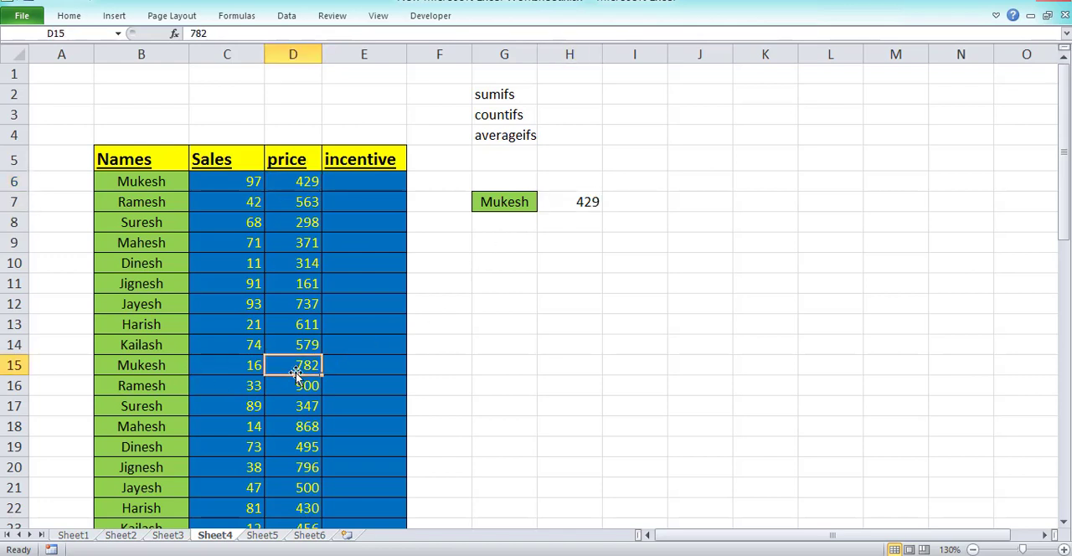
Replace the criterion name in G7 with a copy of the name in B10 and select the SUMIFS result in H7.
click(146, 265)
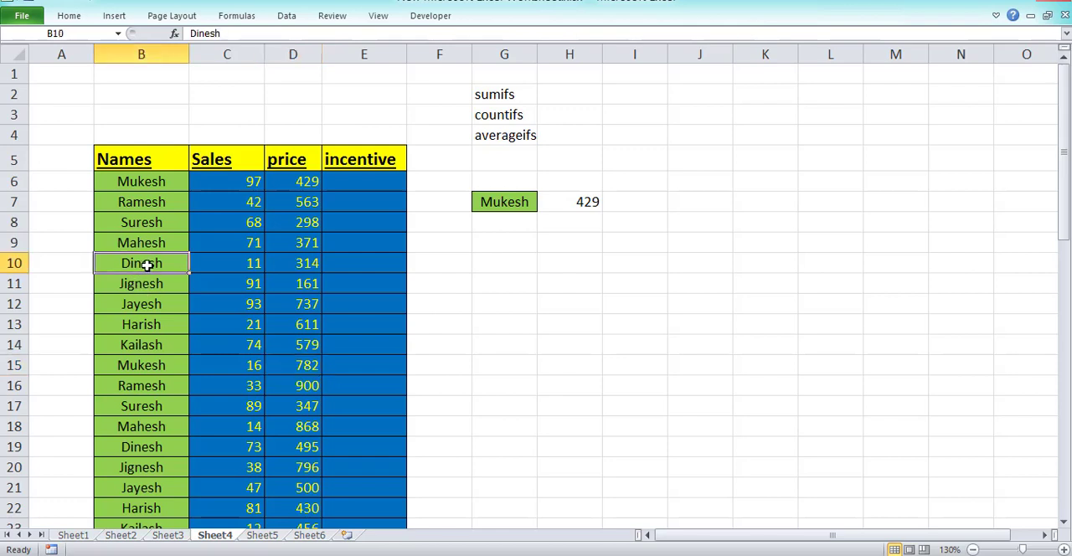
key(ctrl+c)
click(495, 208)
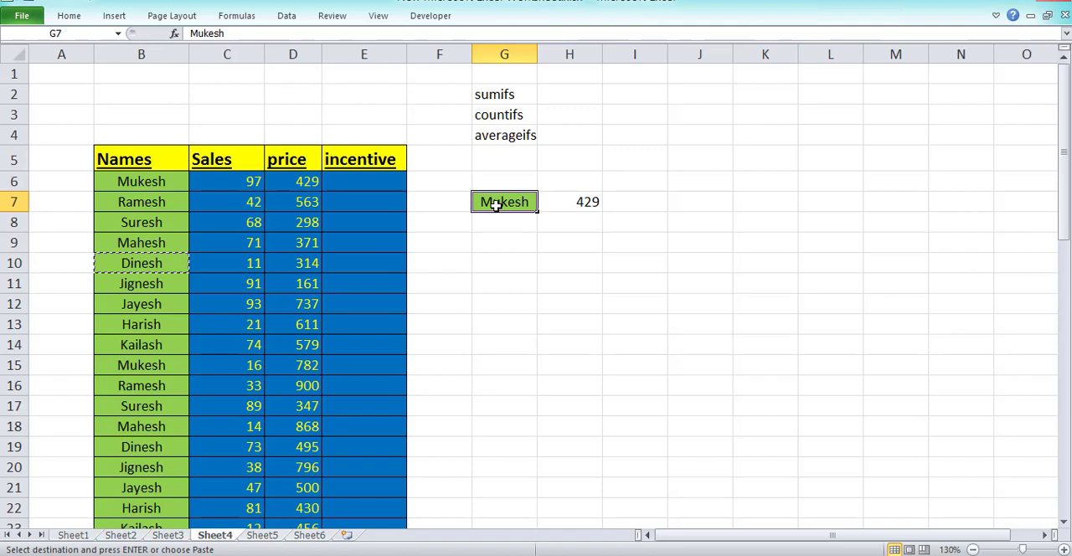
key(ctrl+v)
click(563, 209)
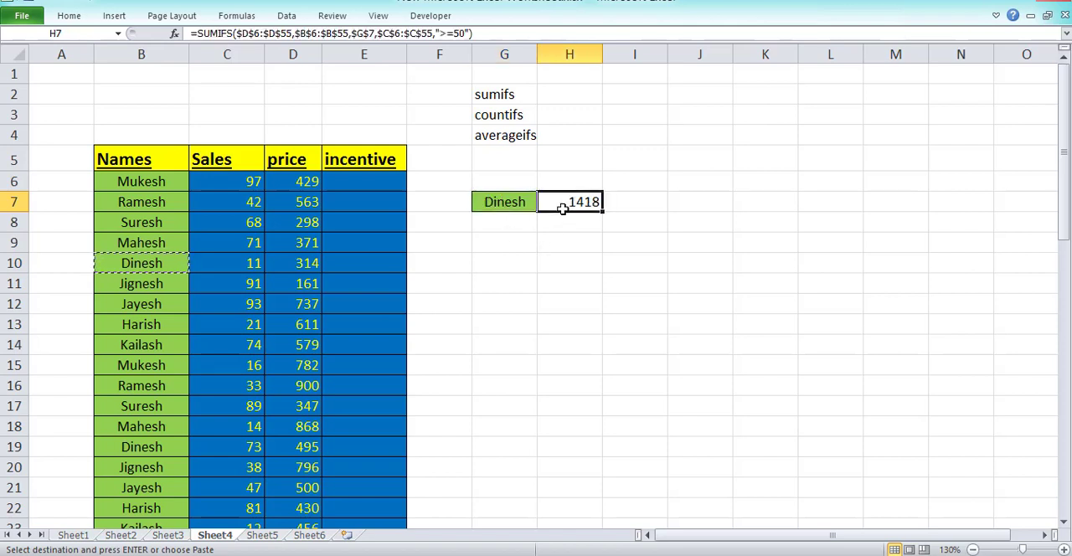
Examine every row matching the new name in G7 and select the prices in D19 and D46 together to compare their sum with H7.
click(168, 262)
click(225, 263)
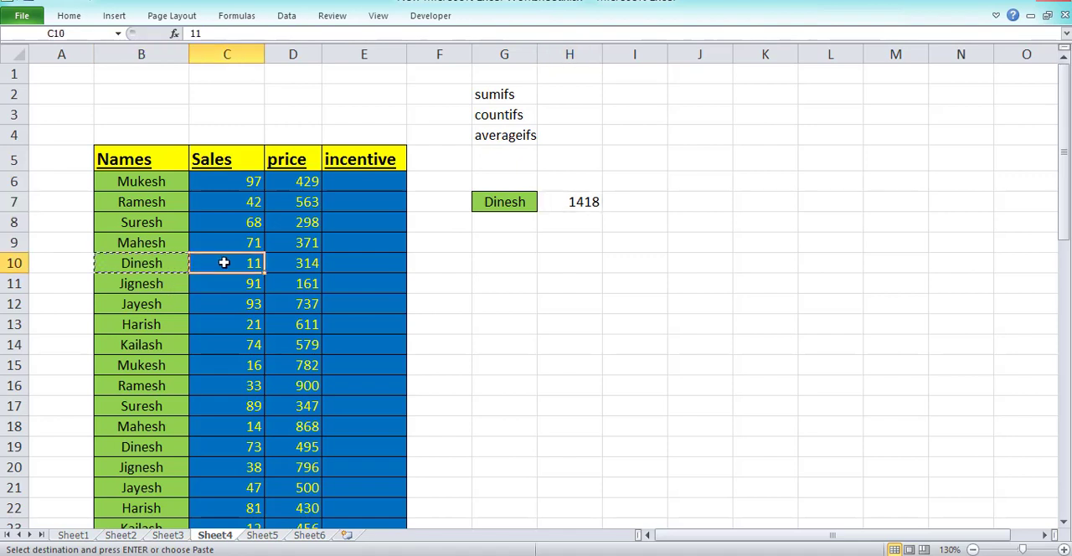
click(318, 264)
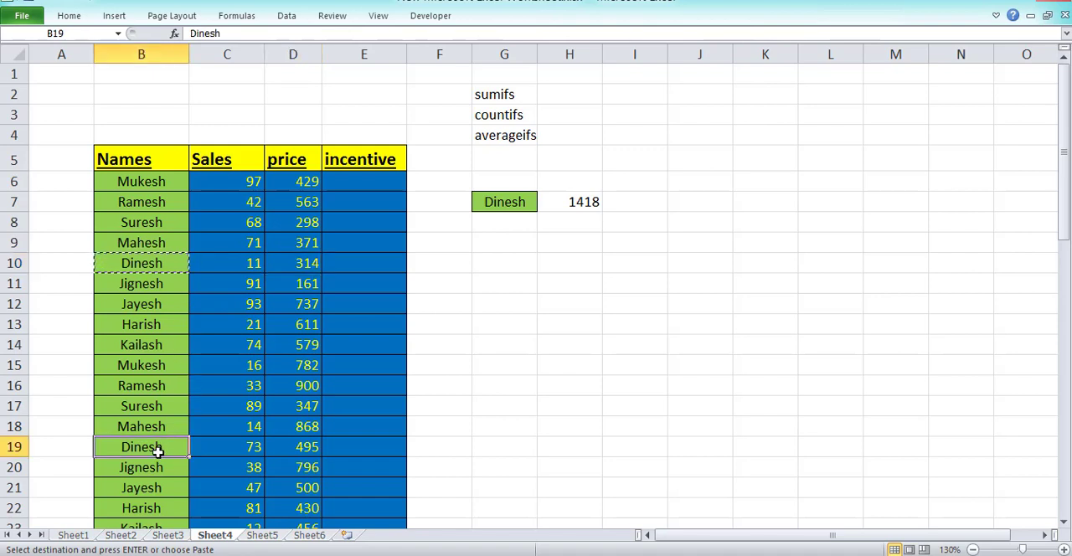
click(226, 445)
click(303, 448)
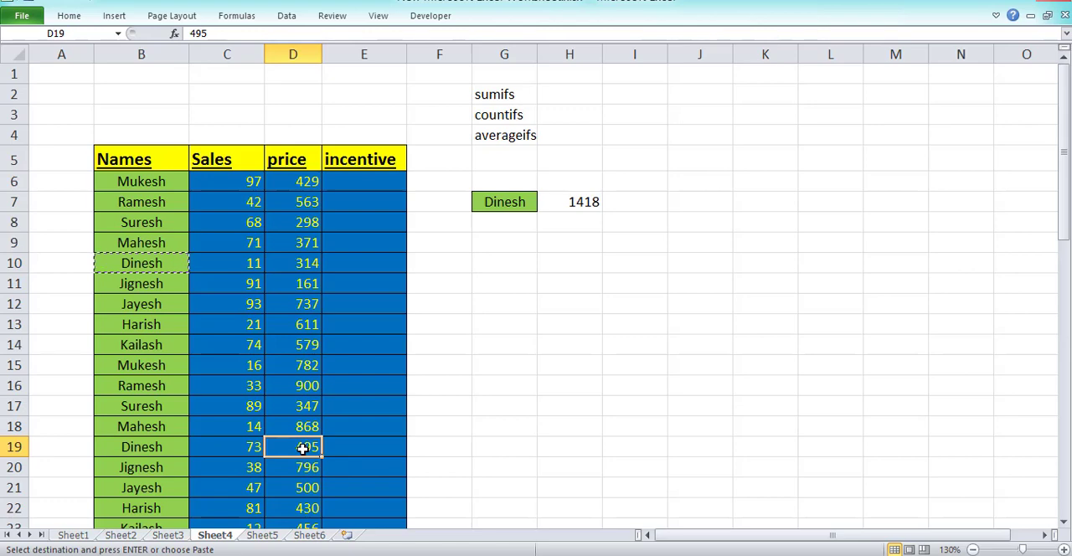
scroll(302, 448, down, 1)
scroll(280, 431, down, 1)
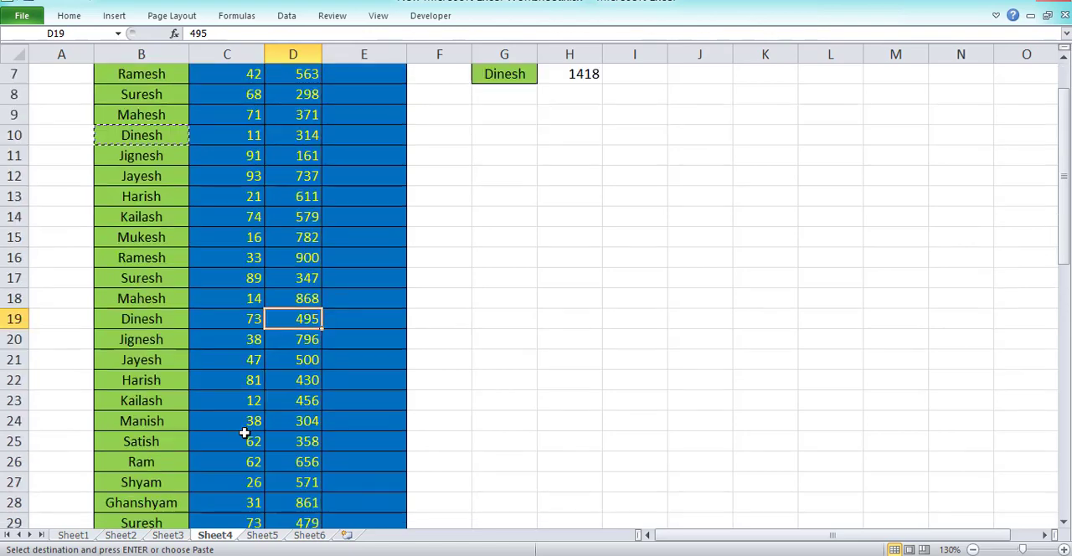
scroll(243, 432, down, 2)
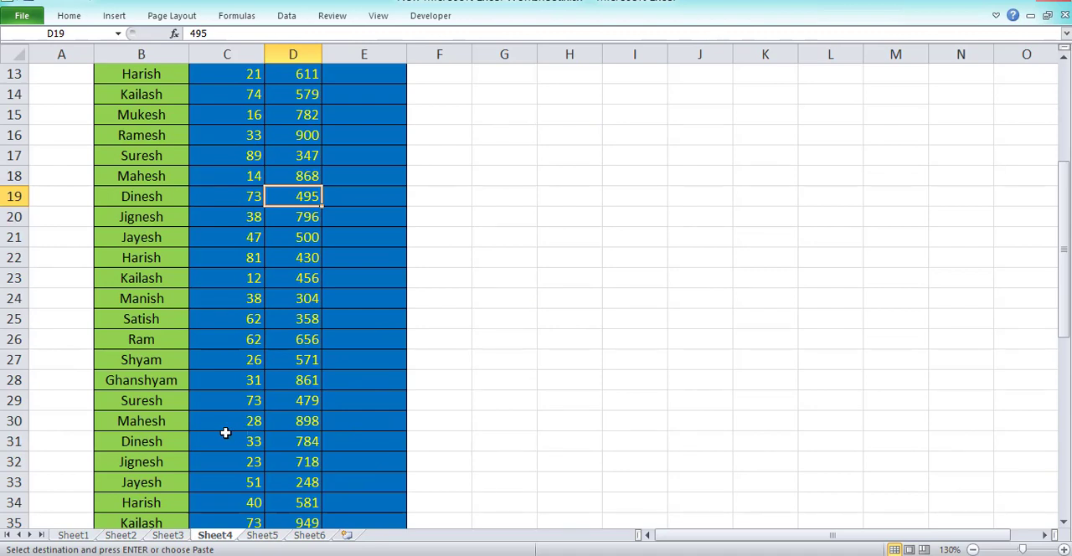
scroll(244, 432, down, 1)
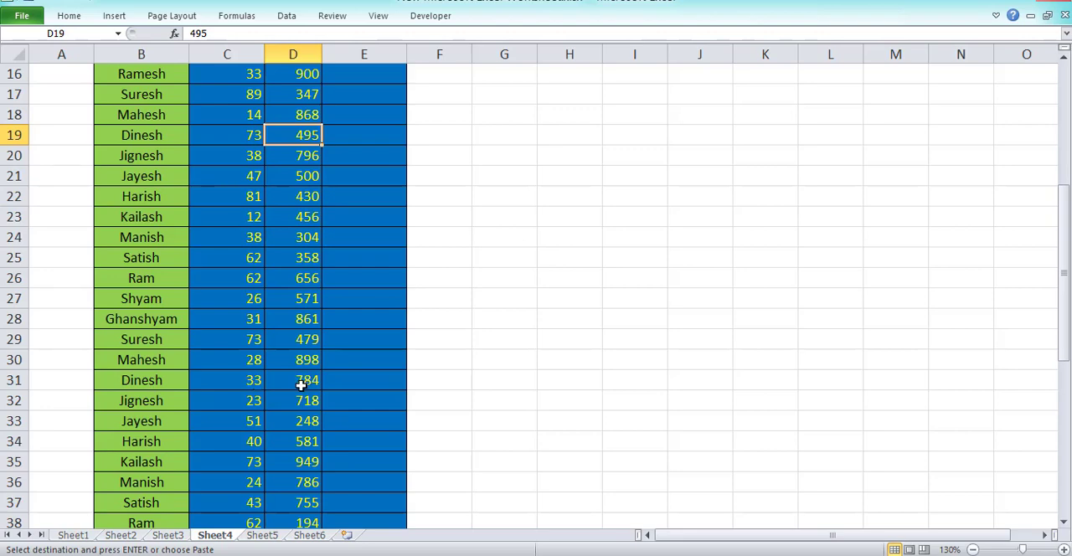
scroll(165, 378, down, 2)
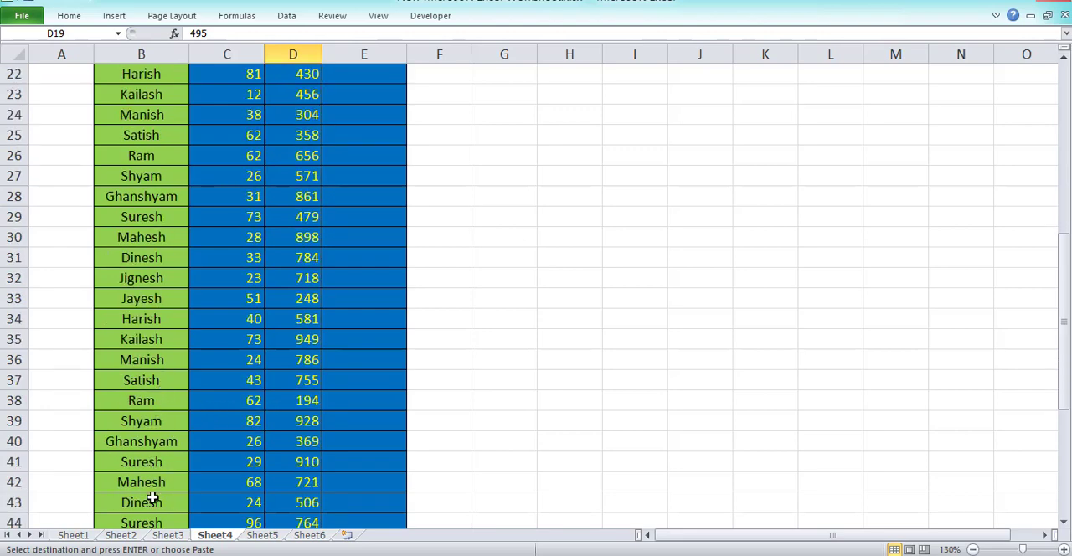
scroll(255, 442, down, 2)
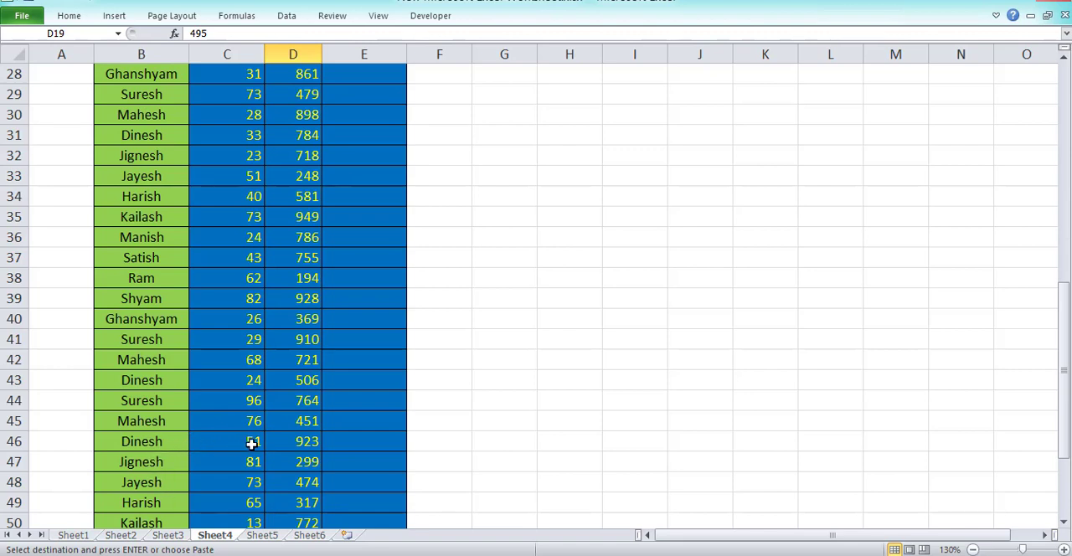
ctrl+click(304, 442)
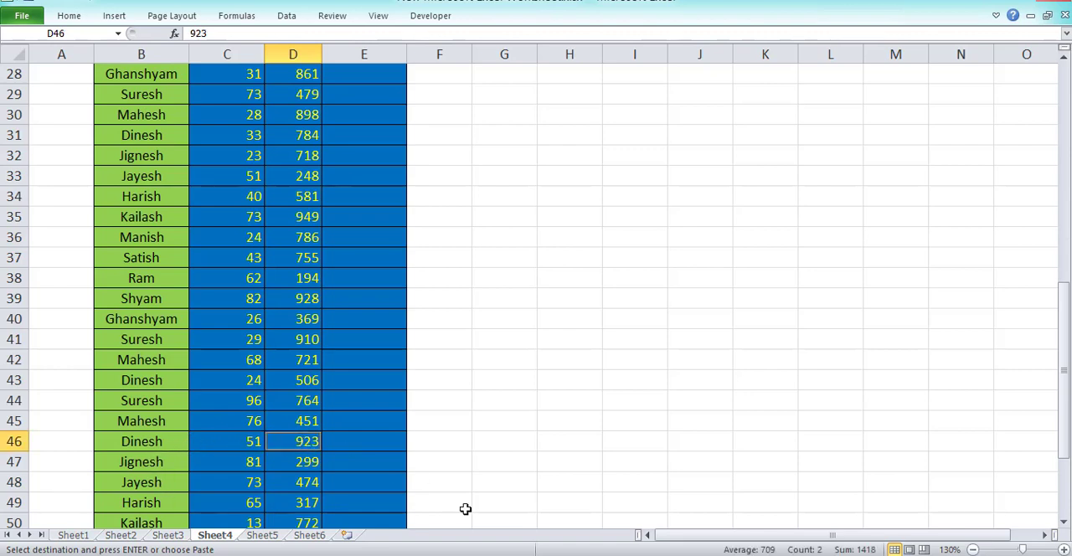
scroll(350, 498, down, 2)
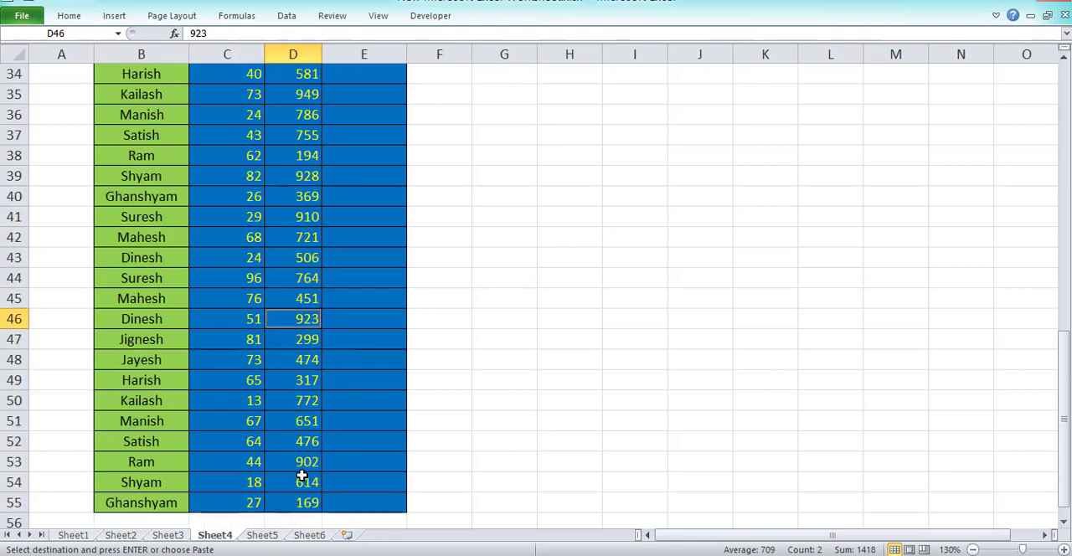
scroll(568, 468, up, 2)
scroll(568, 467, up, 9)
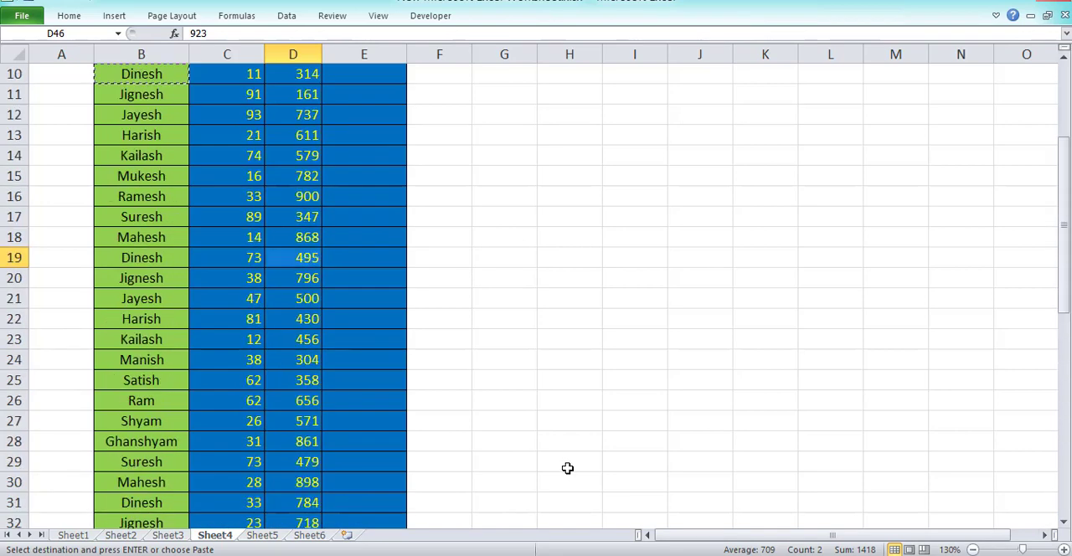
Replace the SUMIFS formula in H7 by starting a COUNTIFS formula.
click(581, 201)
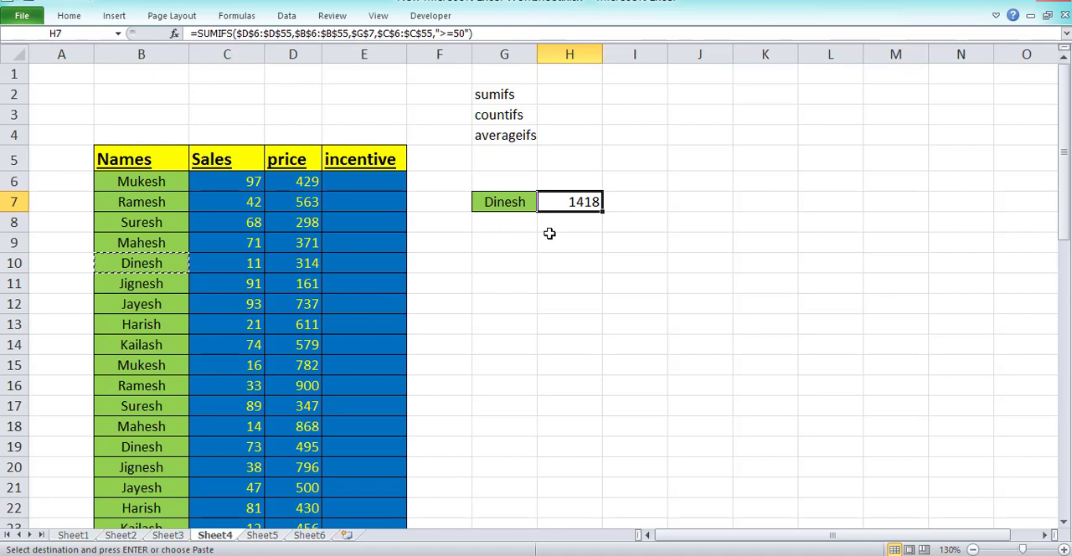
key(Escape)
text(=)
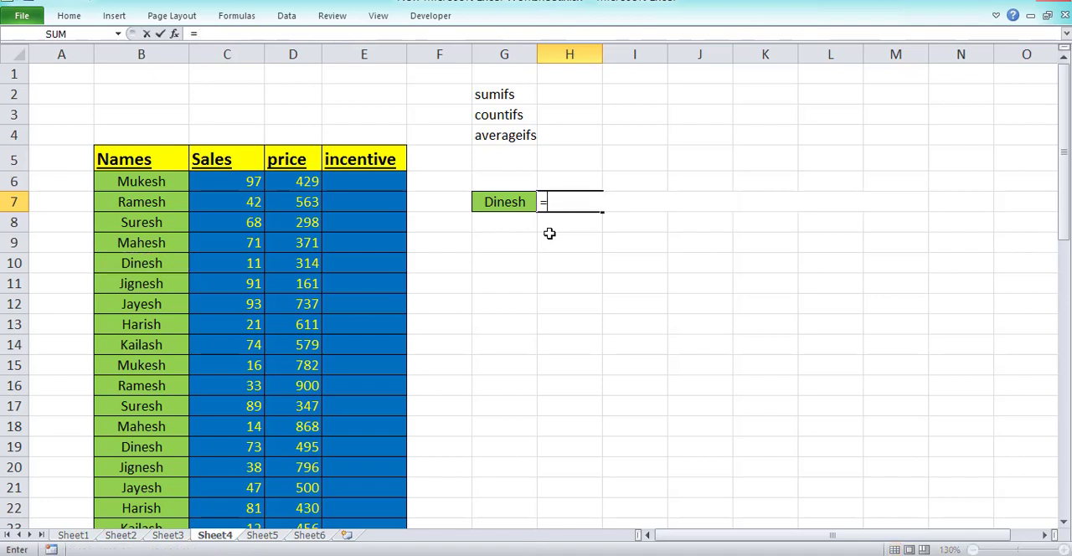
text(count)
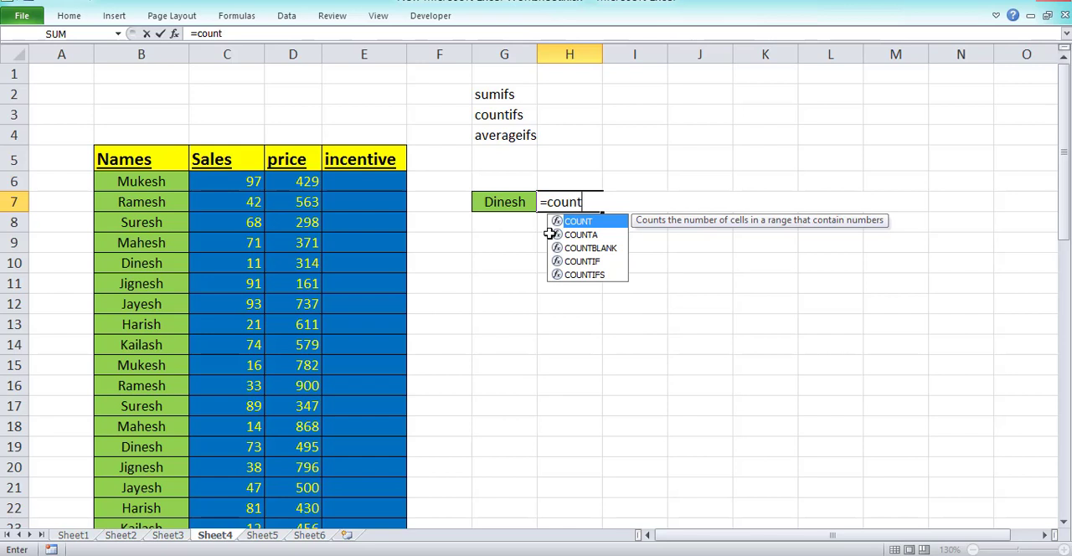
text(ifs)
key(Tab)
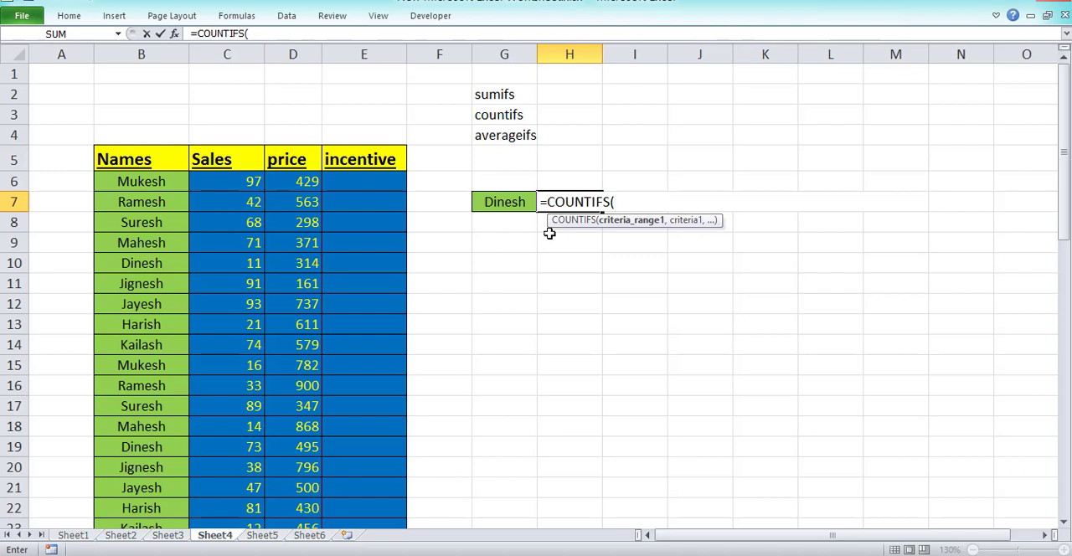
Set the first COUNTIFS criteria range to the Names column as the absolute reference $B$6:$B$55.
key(Left)
key(Left)
key(Left)
key(Left)
key(Left)
key(Left)
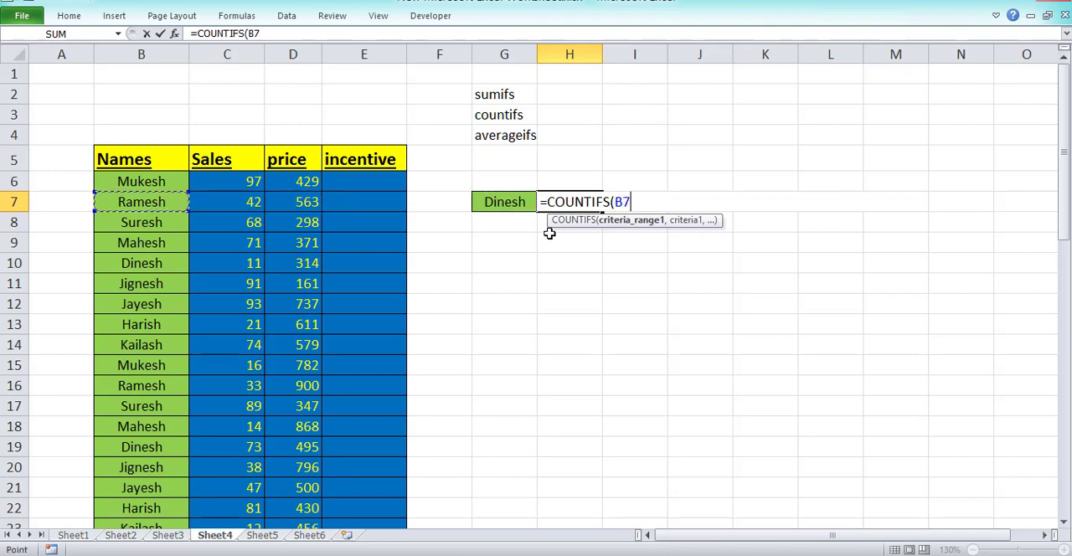
key(Up)
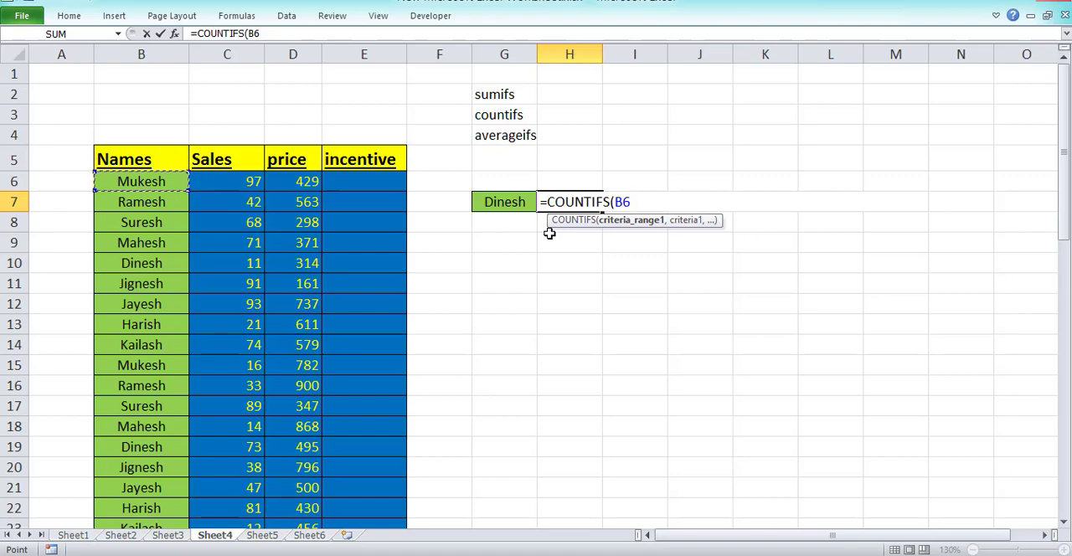
key(ctrl+shift+Down)
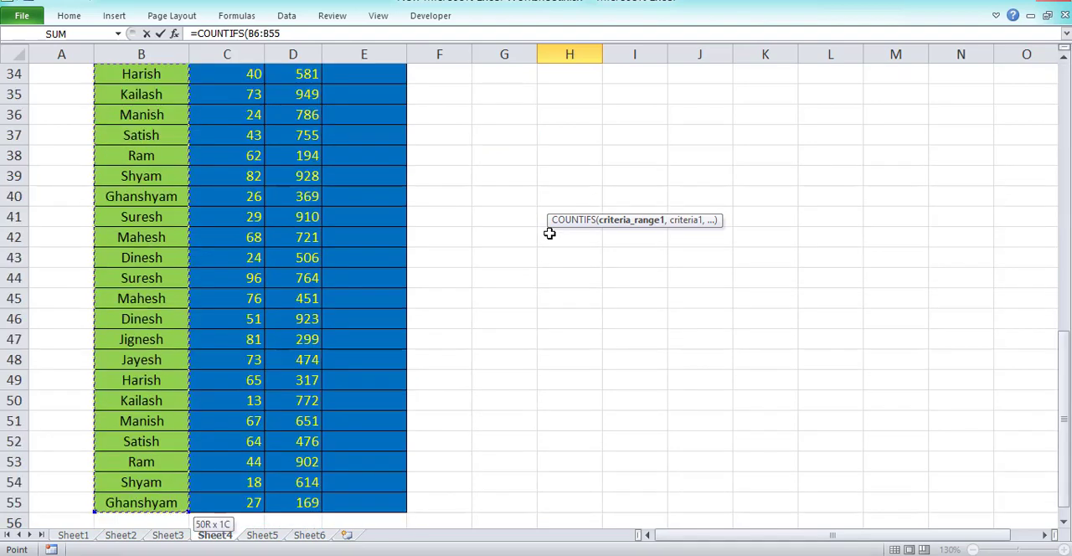
key(F4)
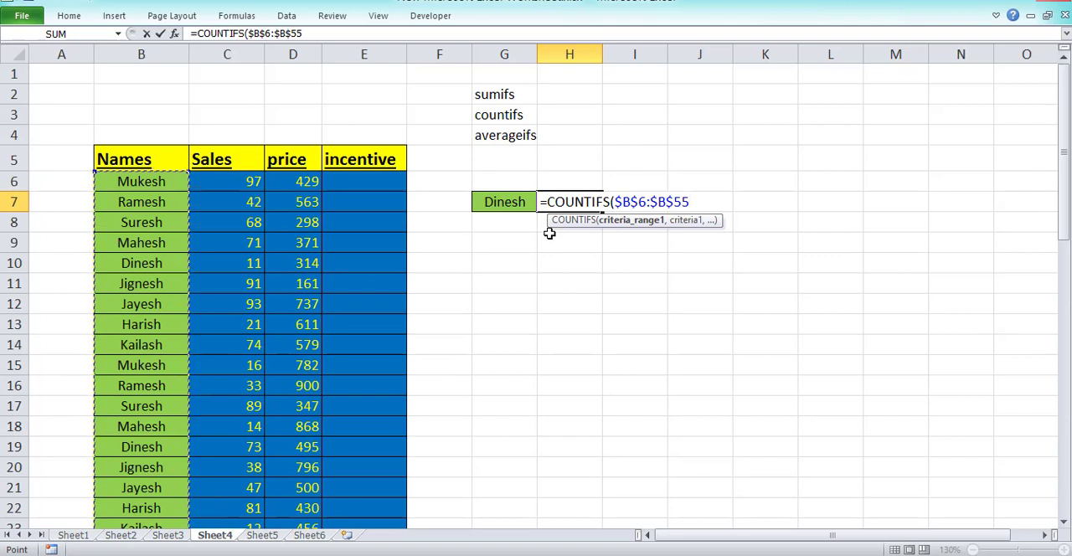
Add the absolute reference $G$7 as the first COUNTIFS criterion, ready for the second criteria range.
text(,)
key(Left)
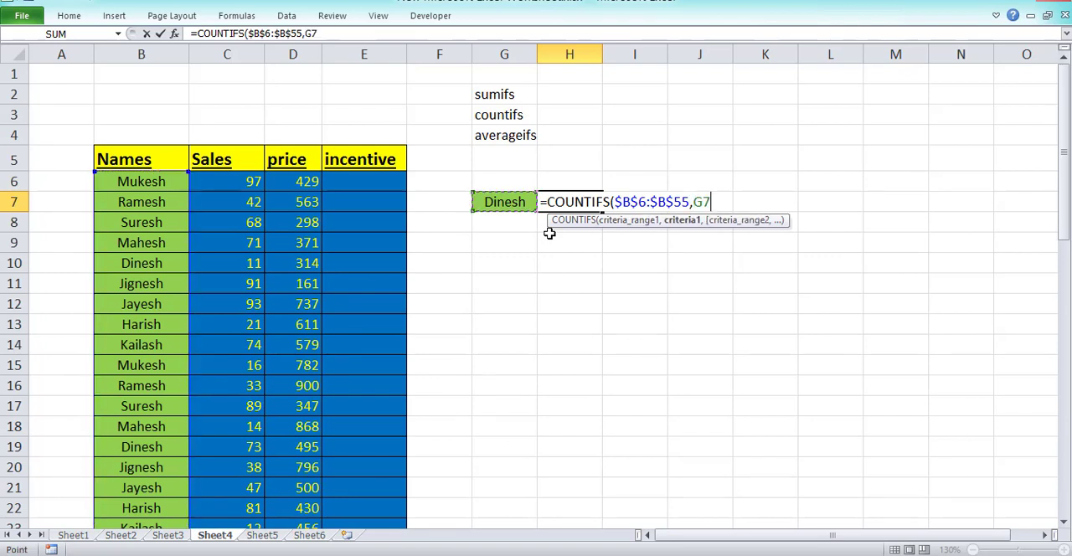
key(F4)
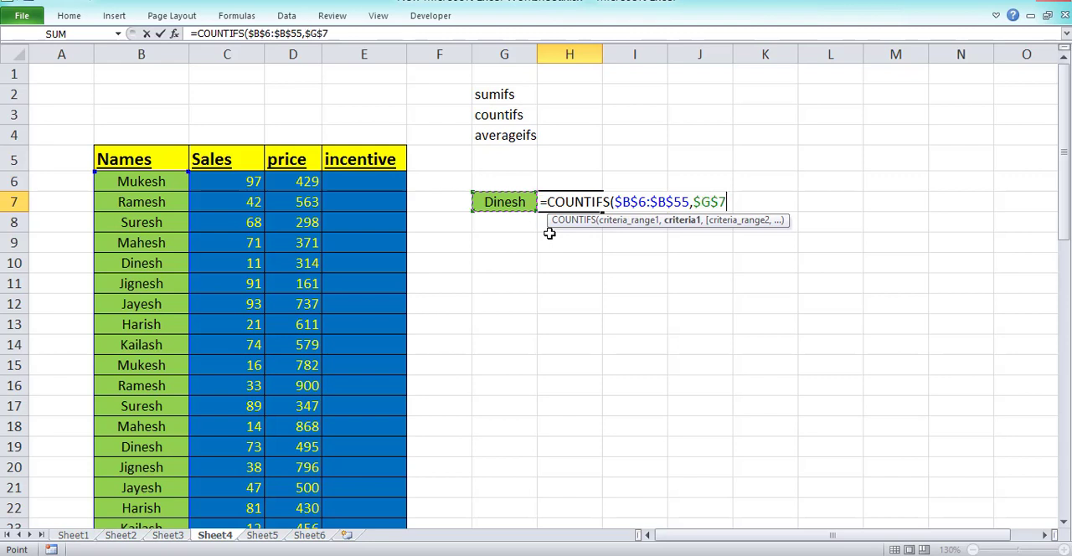
text(,)
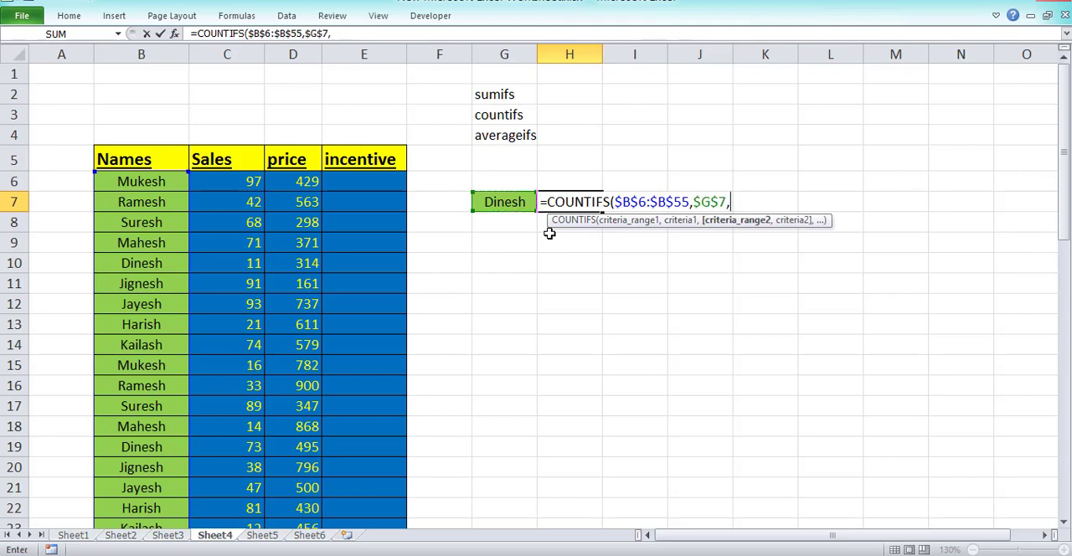
Set the second COUNTIFS criteria range to the Sales column as the absolute reference $C$6:$C$55.
key(Left)
key(Left)
key(Left)
key(Left)
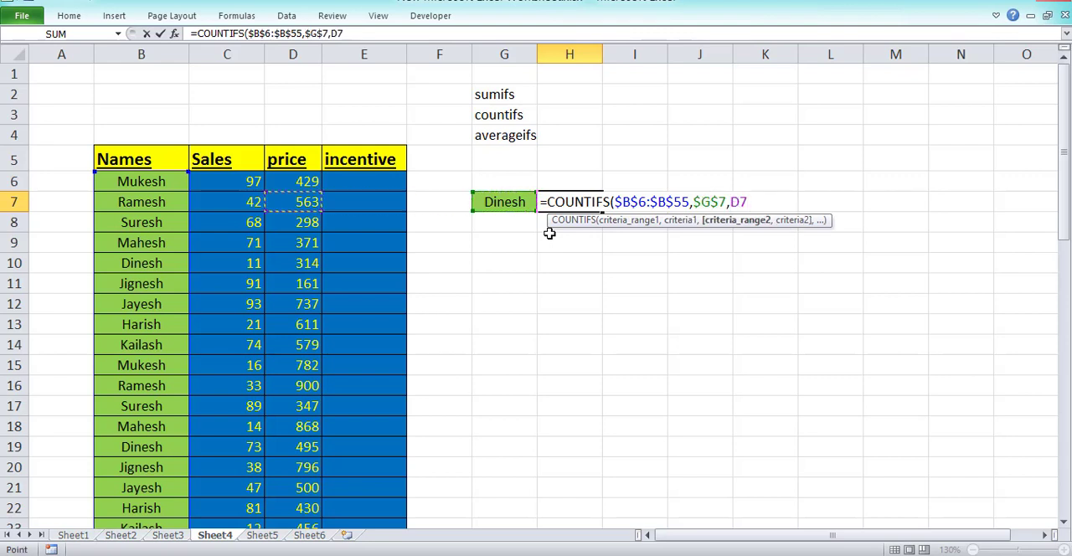
key(Up)
key(Left)
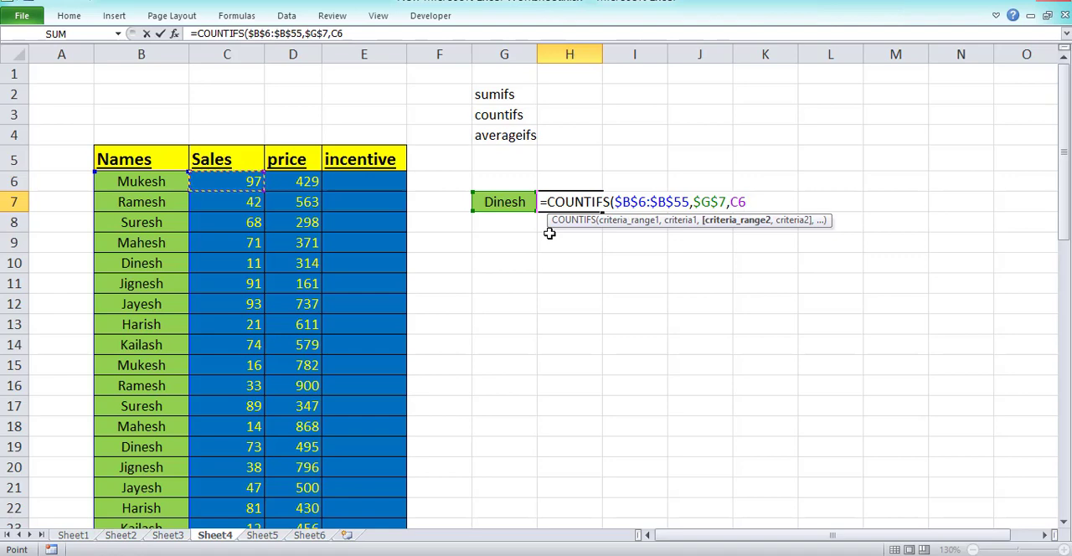
key(ctrl+shift+Down)
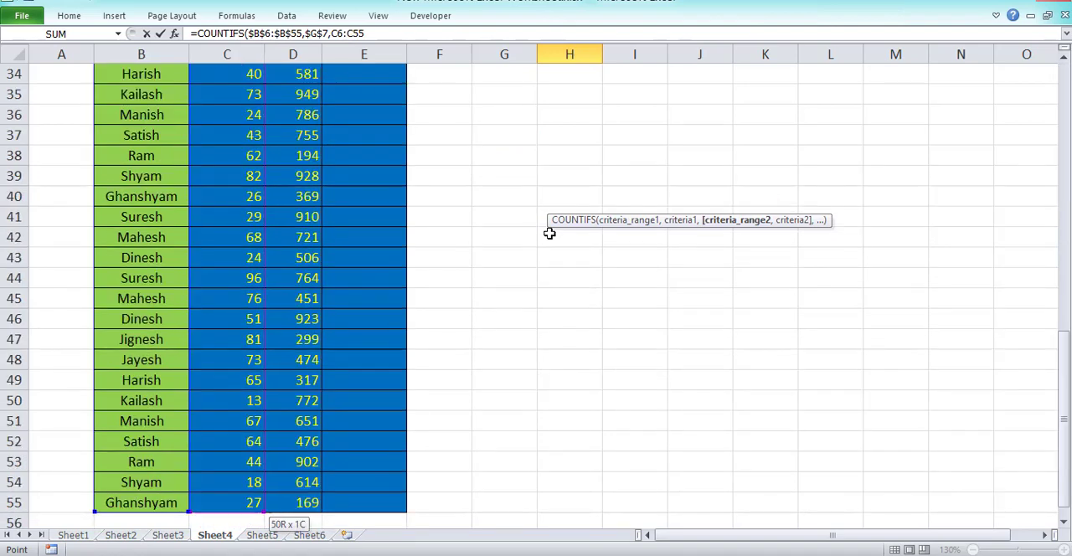
key(F4)
Add ">=50" as the second COUNTIFS criterion, close the formula and commit it in H7.
text(,">=)
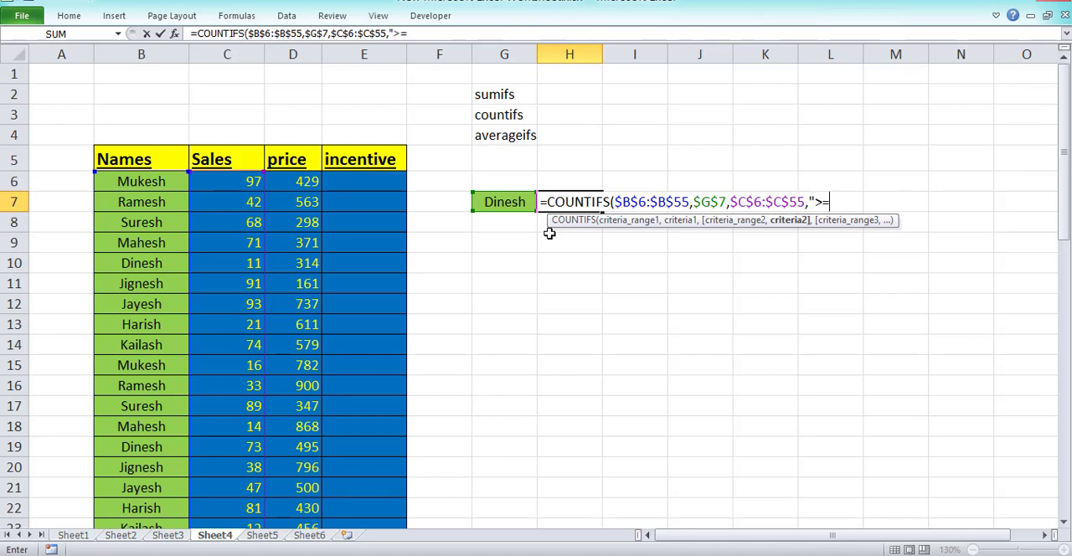
text(50)
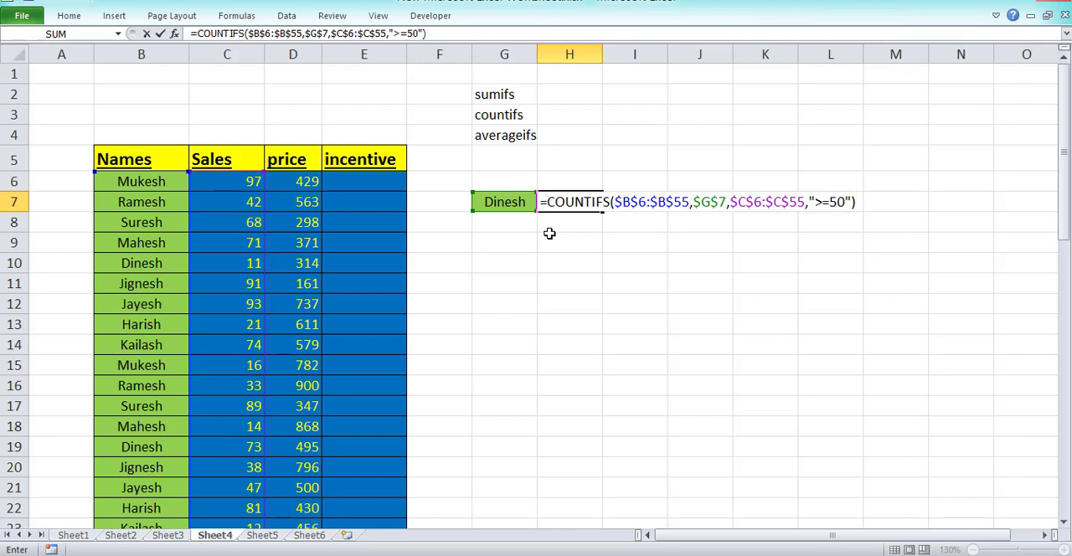
key(Return)
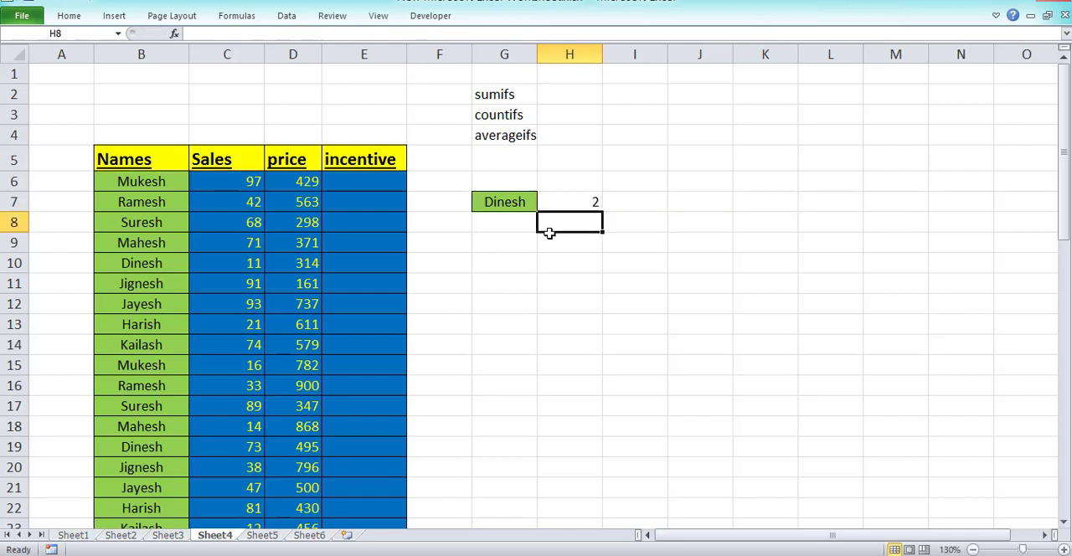
Examine the Sales values of every row matching the name in G7 and select C19 and C46 together to compare their count with H7.
click(504, 199)
click(580, 210)
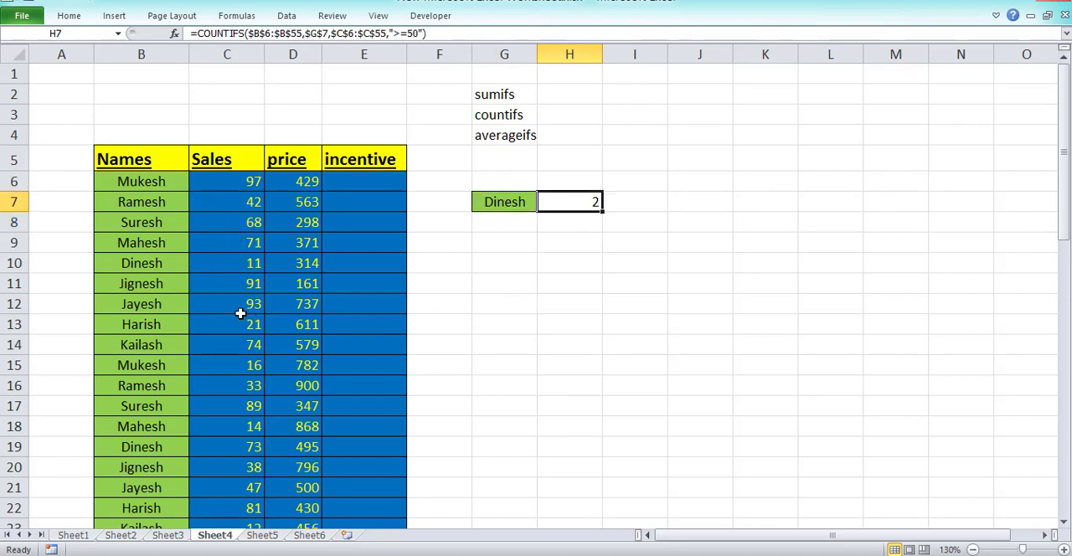
click(150, 260)
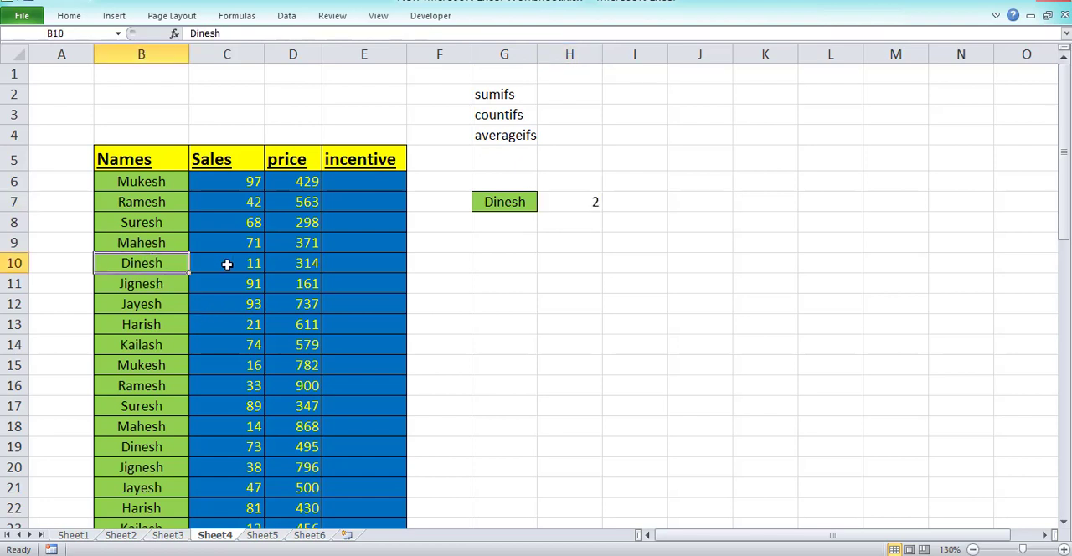
click(227, 265)
scroll(178, 342, down, 1)
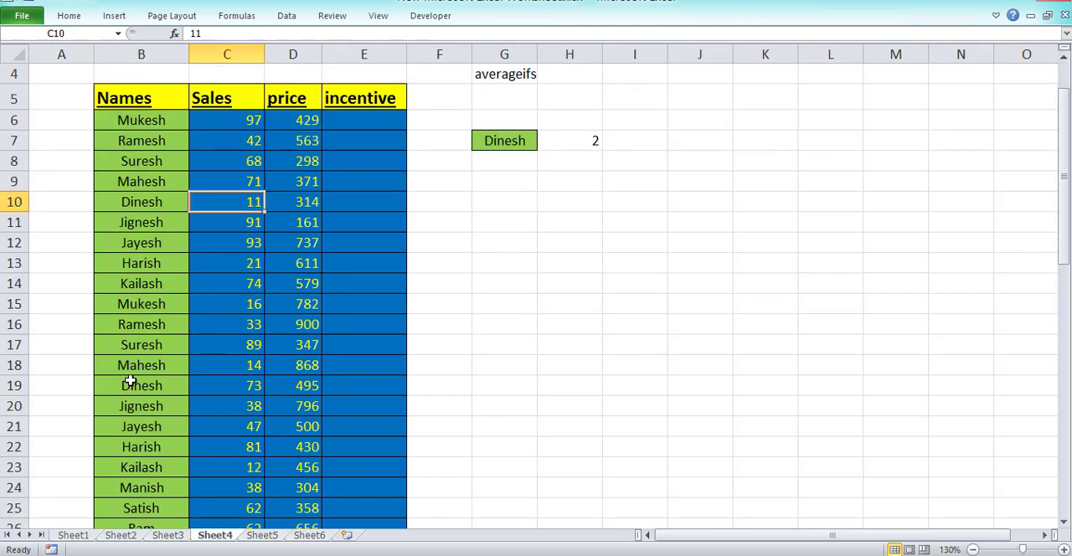
click(220, 381)
scroll(251, 410, down, 1)
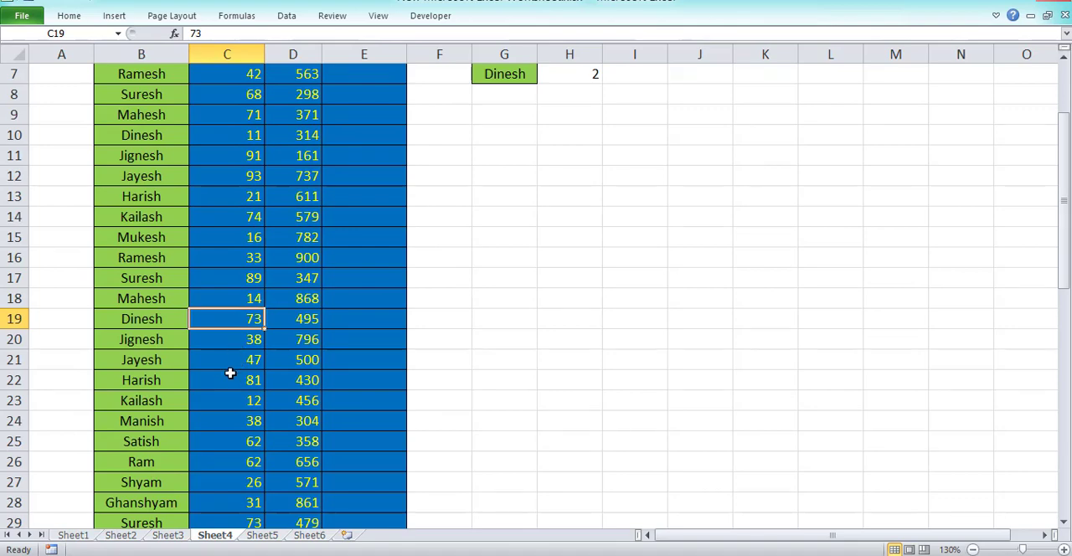
scroll(230, 373, down, 1)
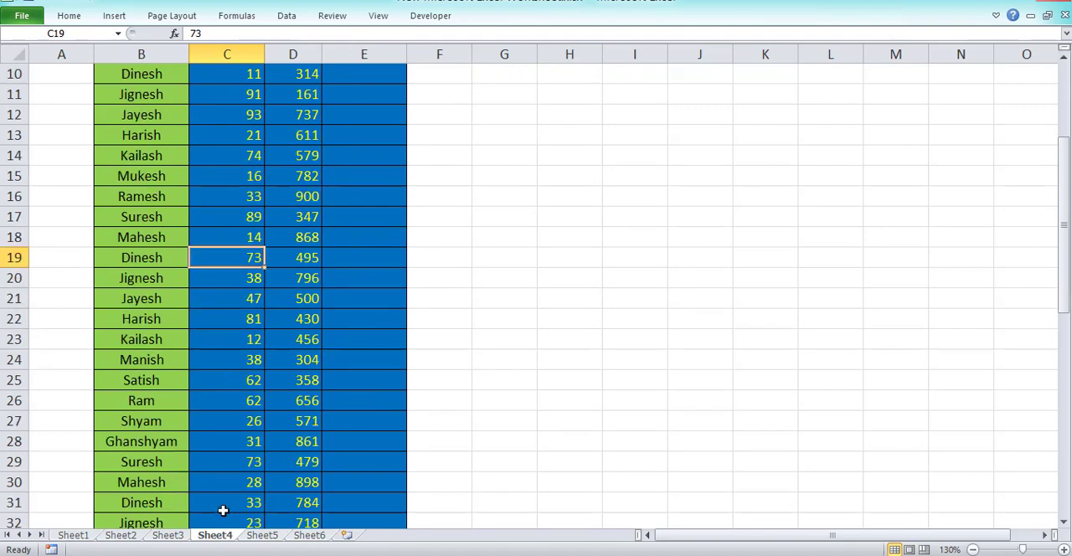
scroll(223, 510, down, 3)
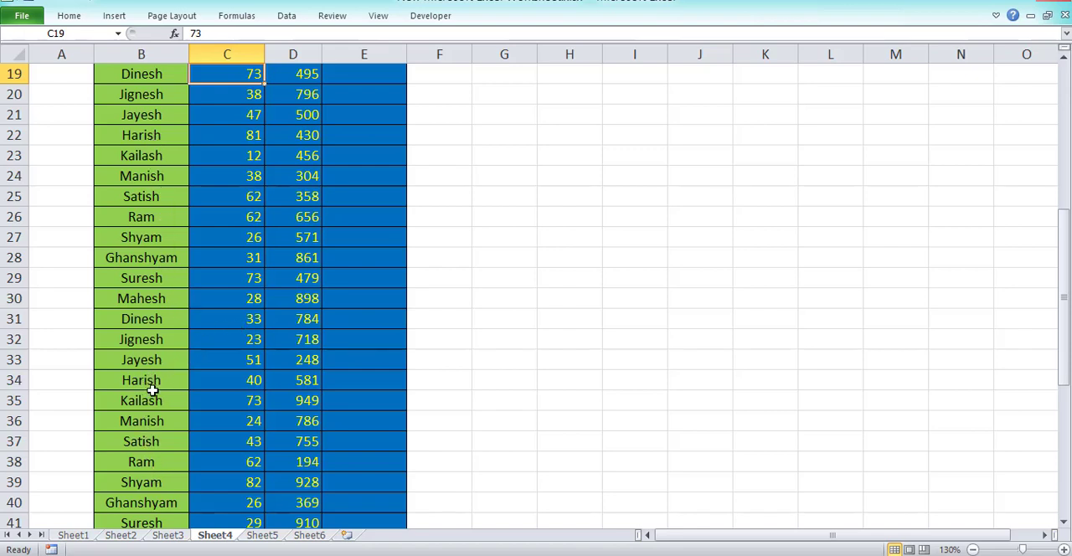
scroll(152, 391, down, 2)
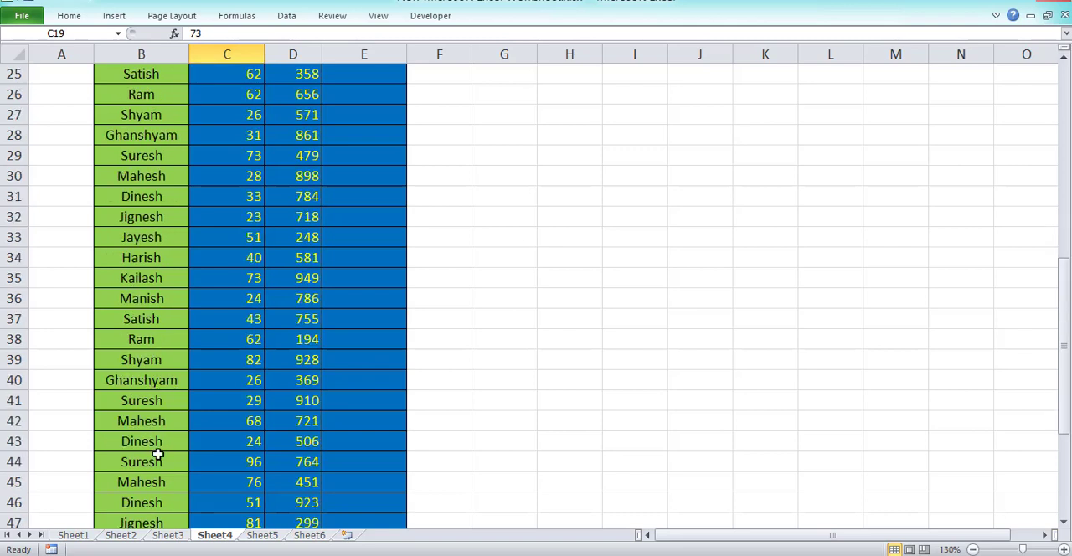
ctrl+click(227, 503)
scroll(326, 434, down, 3)
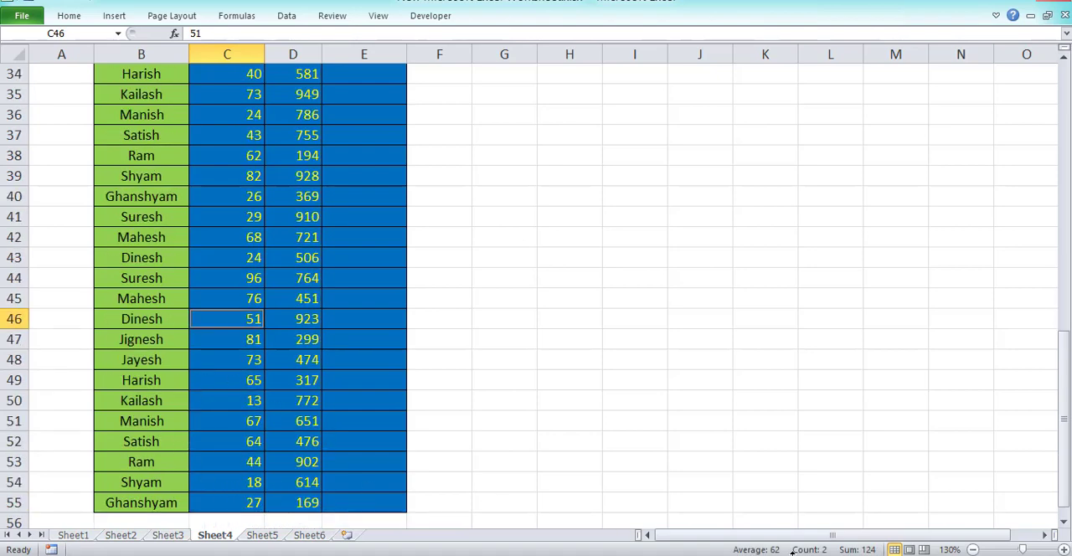
scroll(627, 502, up, 11)
Reopen the COUNTIFS formula in H7 and add the price column as the third criteria range, $D$6:$D$55.
click(515, 220)
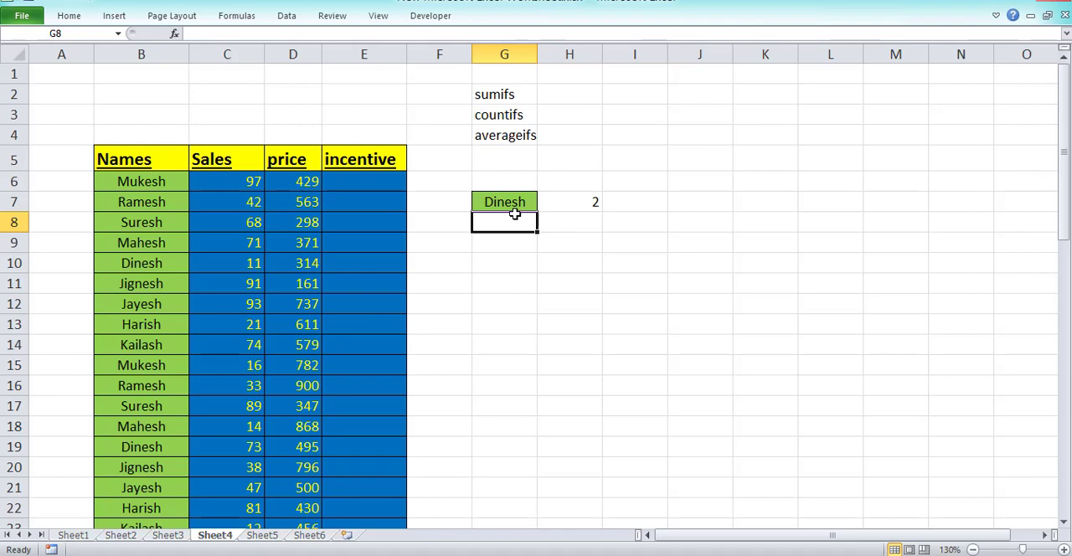
click(597, 206)
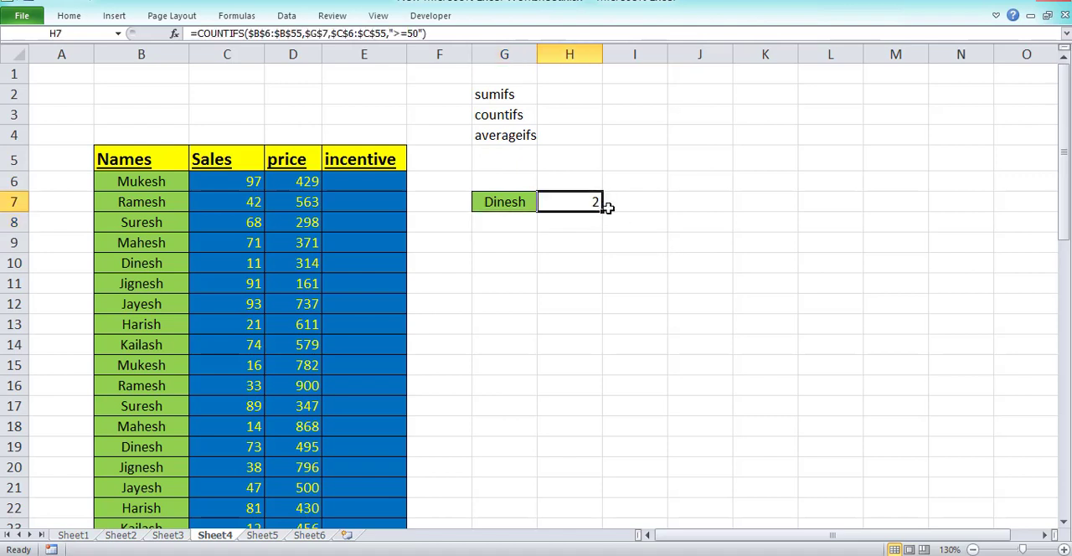
double_click(600, 206)
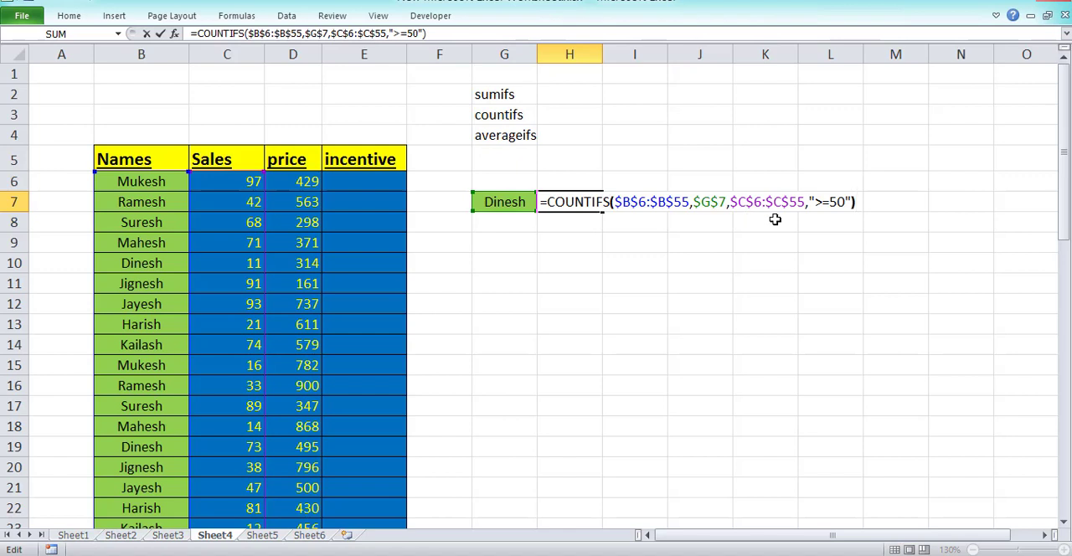
text(,)
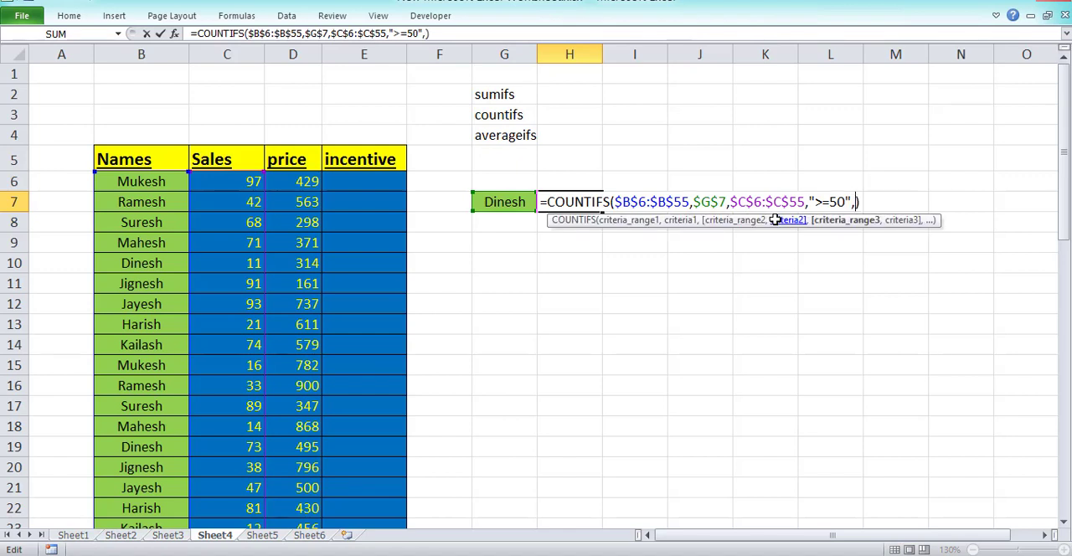
key(Left)
key(Left)
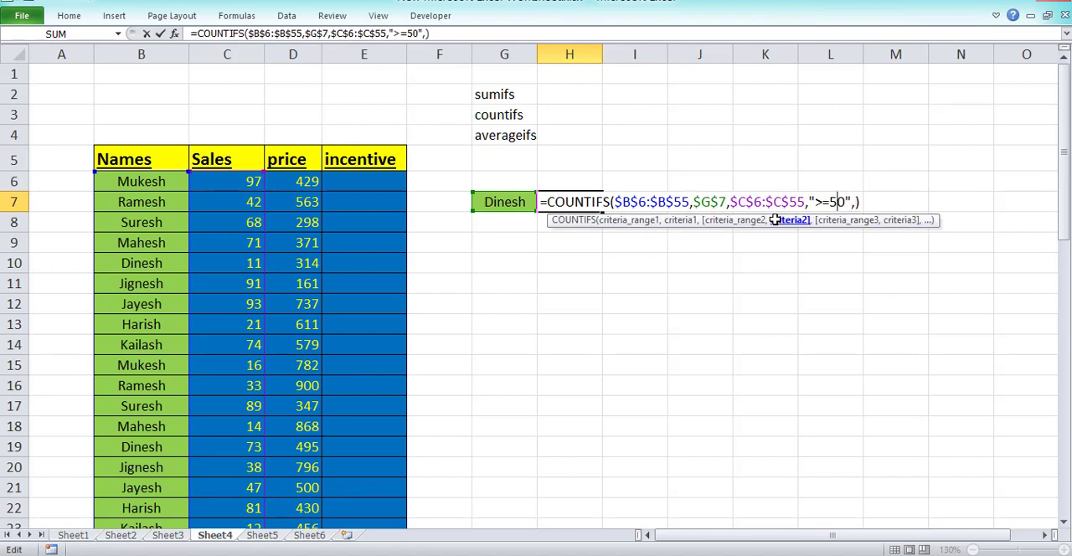
key(Right)
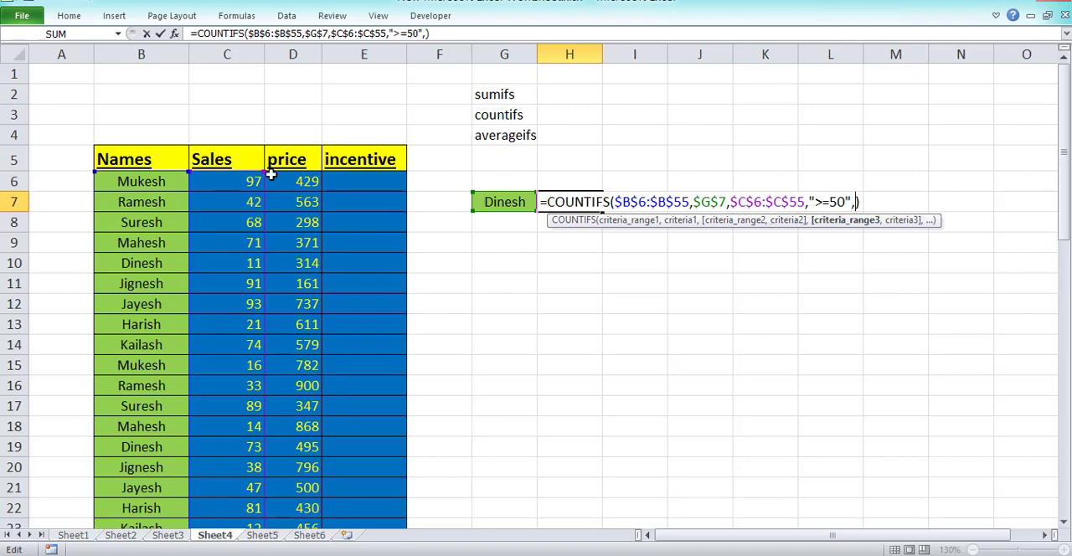
click(292, 184)
key(ctrl+shift+Down)
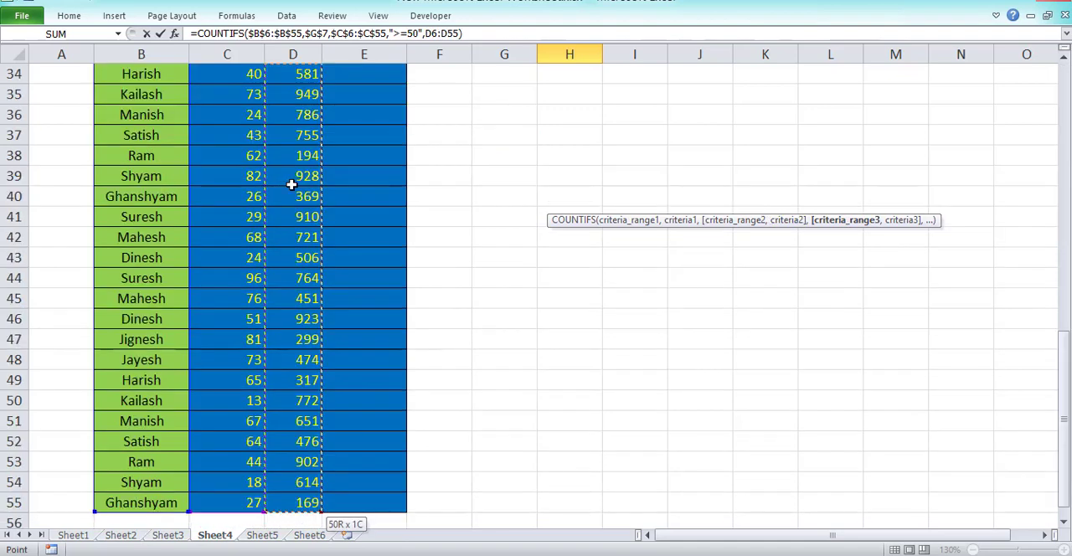
key(F4)
Add ">=300" as the third COUNTIFS criterion and commit the formula in H7, accepting the proposed correction.
text(,)
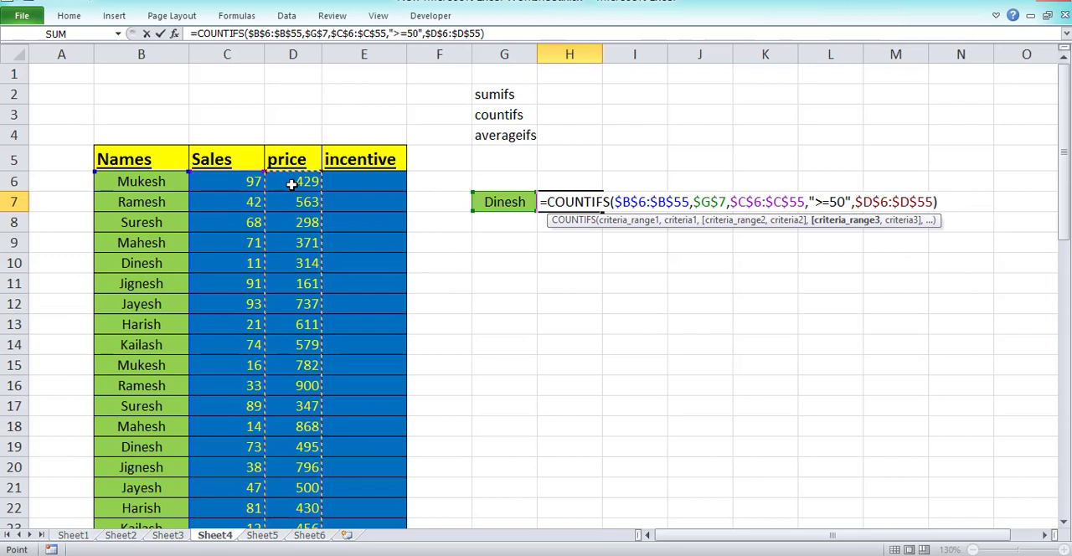
text(")
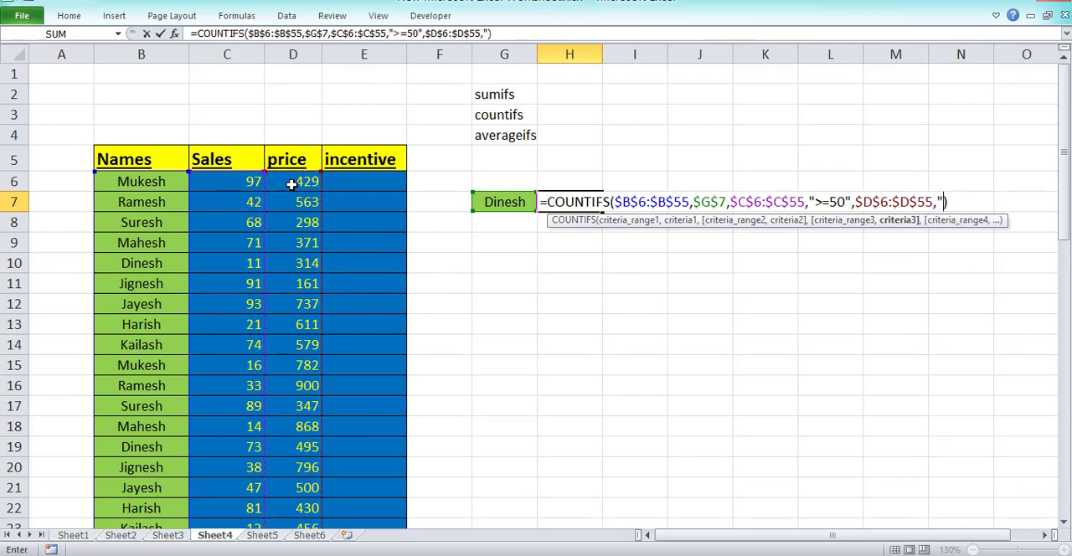
text(>=300)
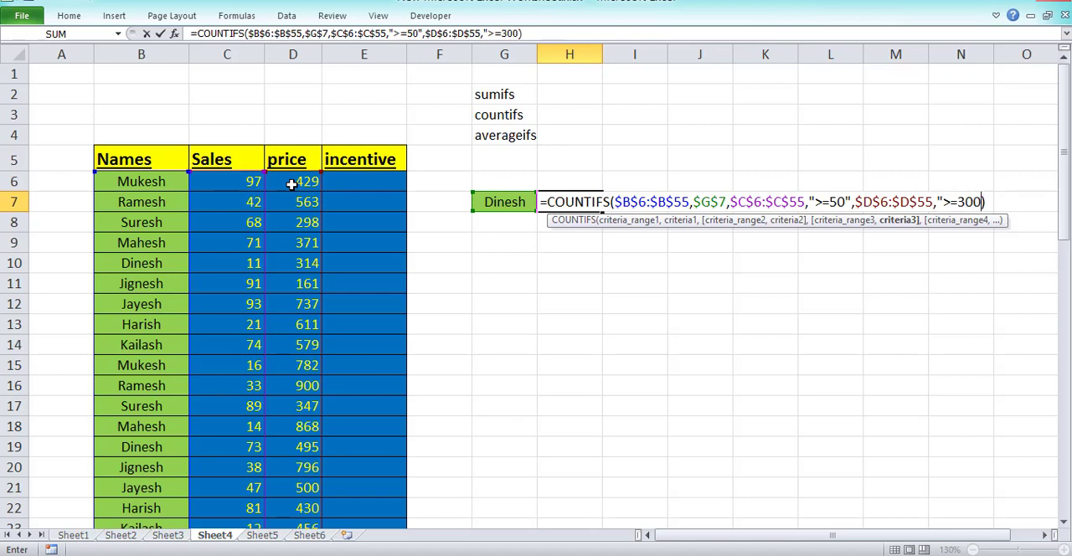
text("))
key(Return)
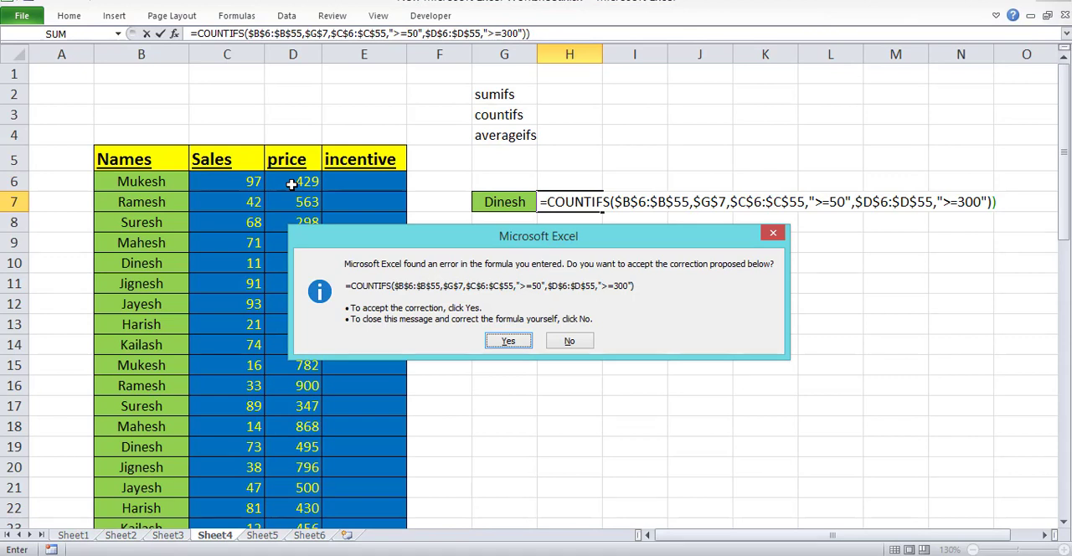
key(Return)
key(Up)
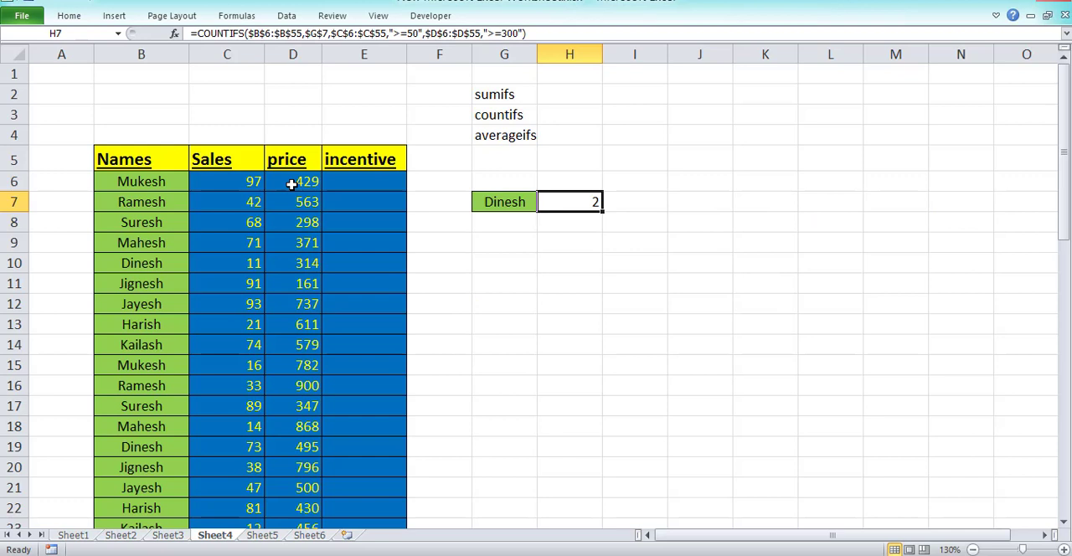
Review the Sales and price columns that the COUNTIFS formula in H7 uses for its criteria.
click(227, 202)
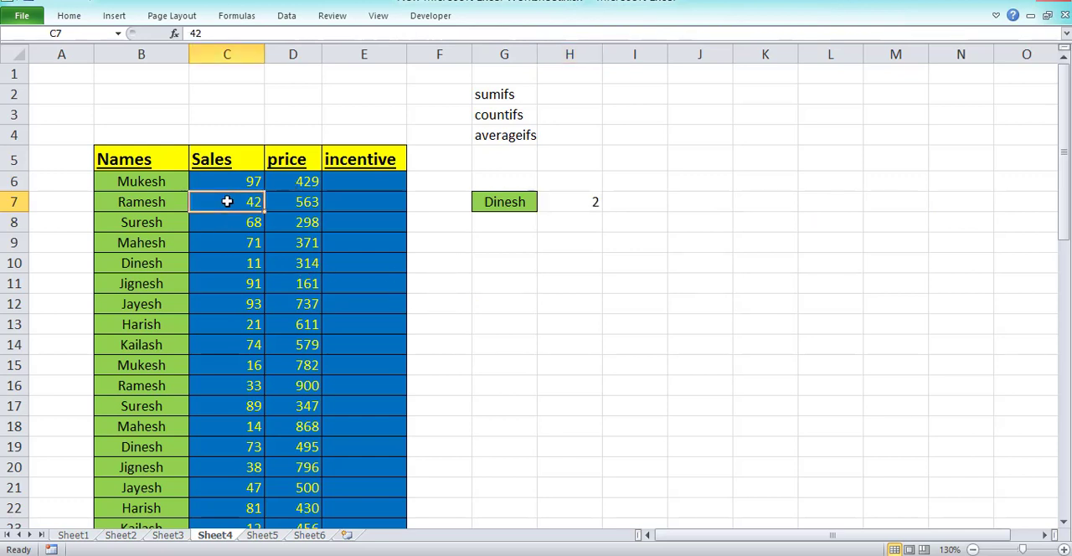
drag(227, 202, 227, 347)
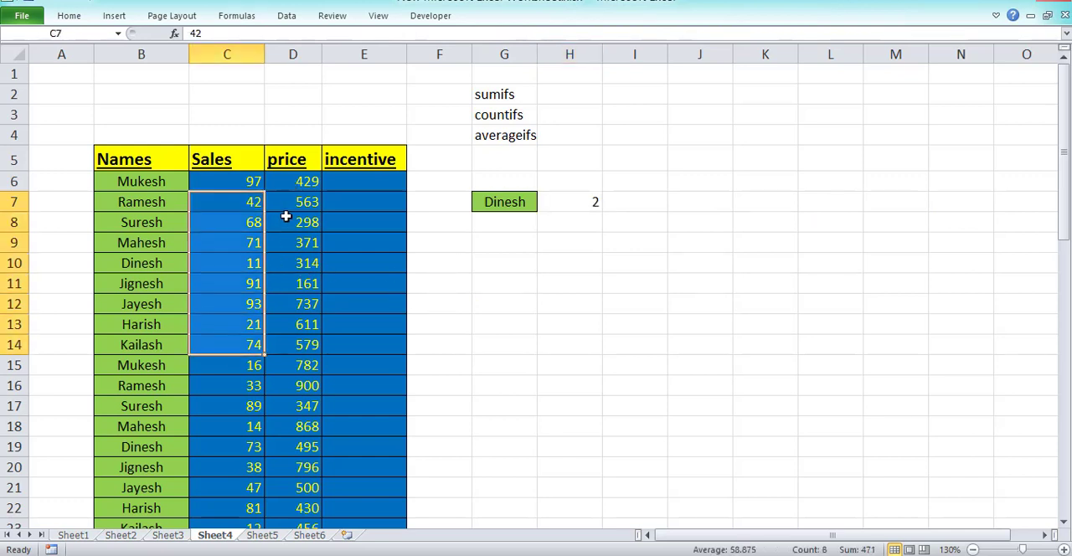
drag(286, 216, 286, 360)
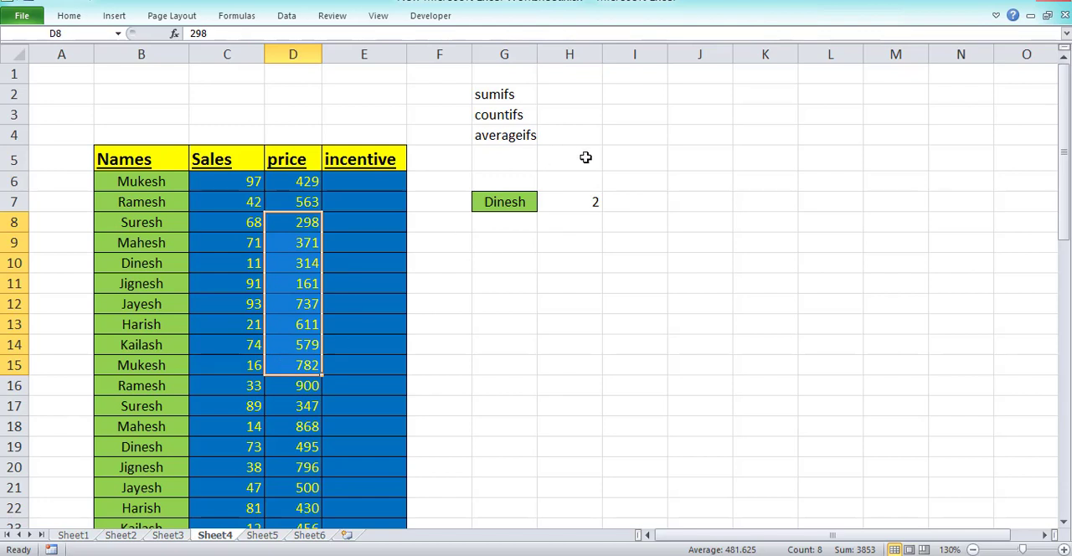
click(581, 204)
click(263, 342)
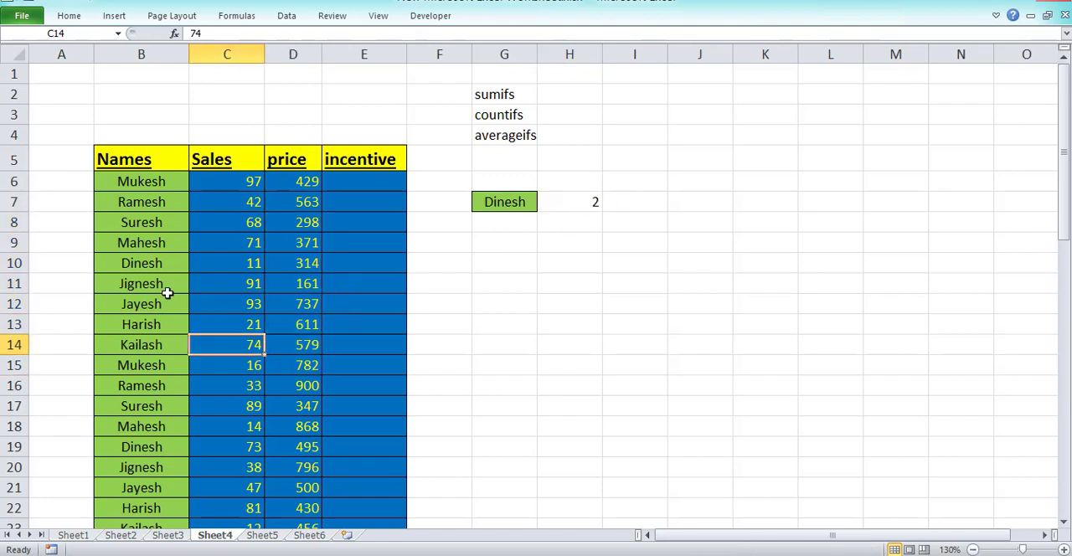
Check the Sales and price values of every row matching the name in G7 against the COUNTIFS criteria, ending at H7.
drag(249, 263, 310, 263)
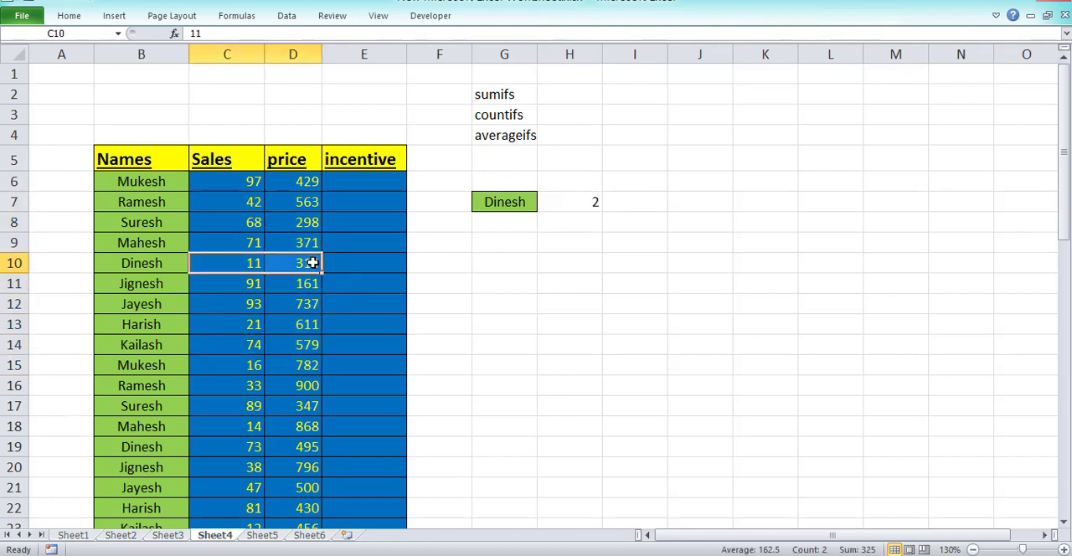
click(308, 263)
click(252, 263)
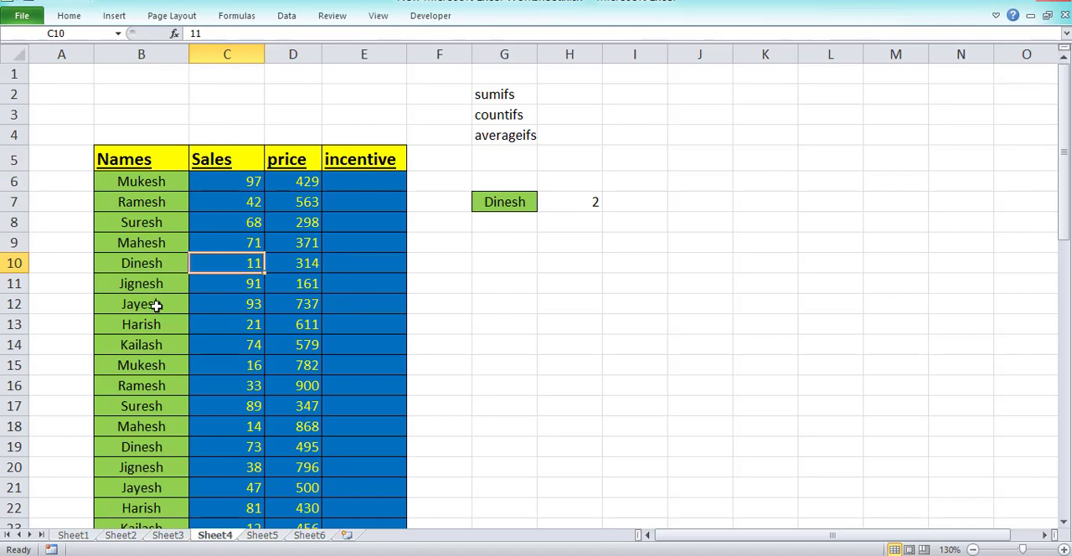
click(231, 447)
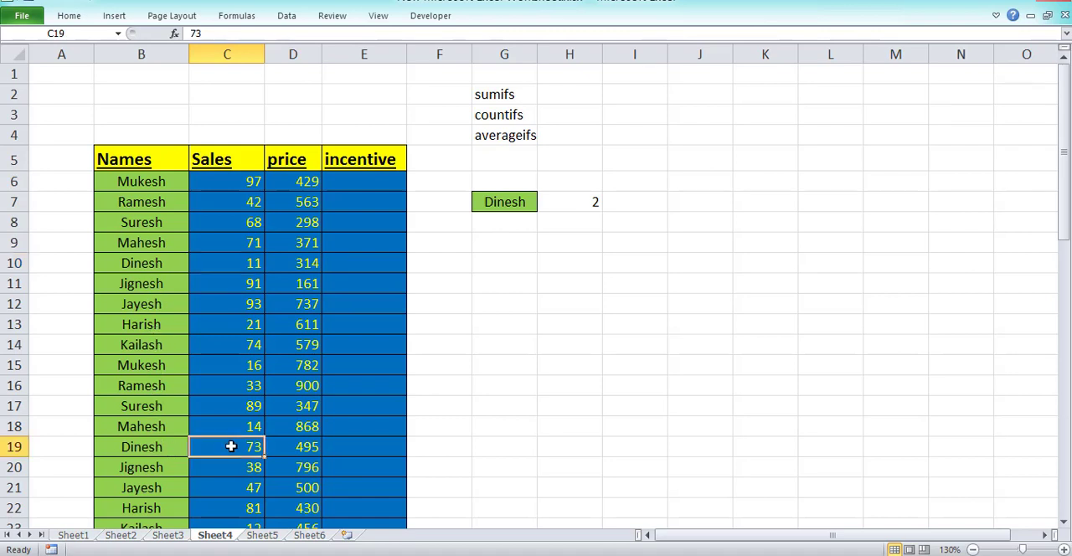
click(293, 449)
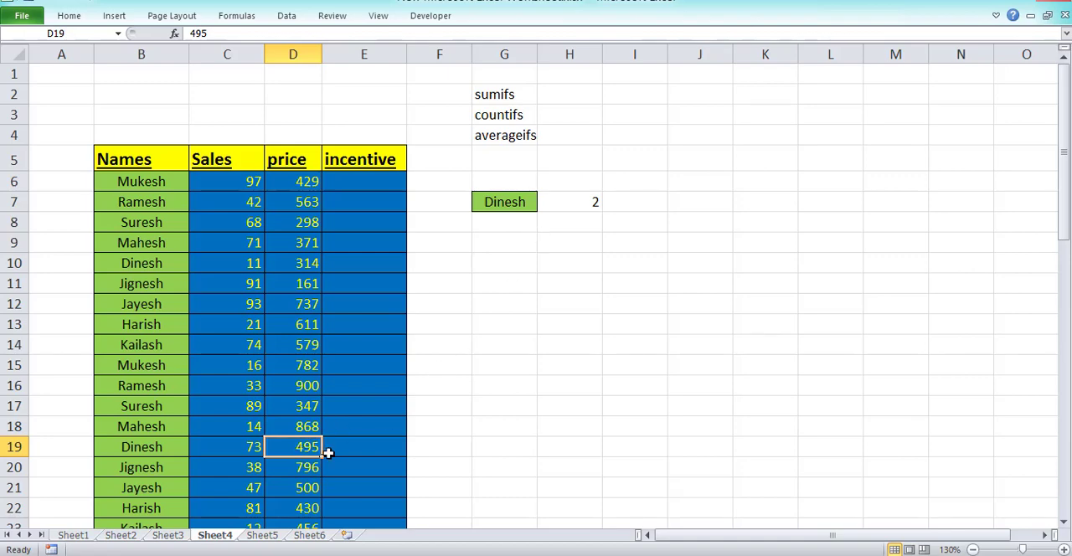
scroll(287, 427, down, 2)
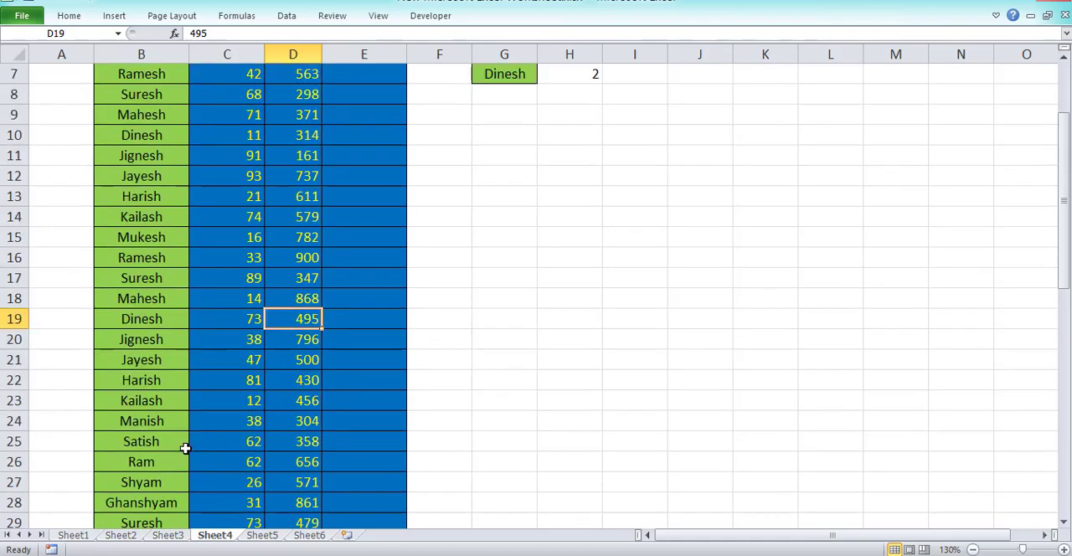
scroll(185, 448, down, 2)
click(232, 442)
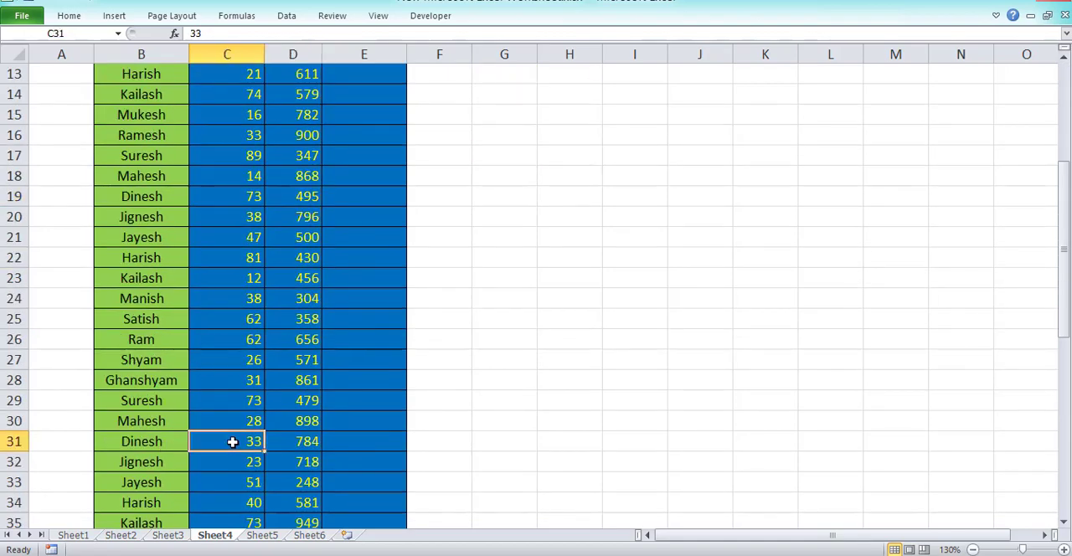
click(283, 445)
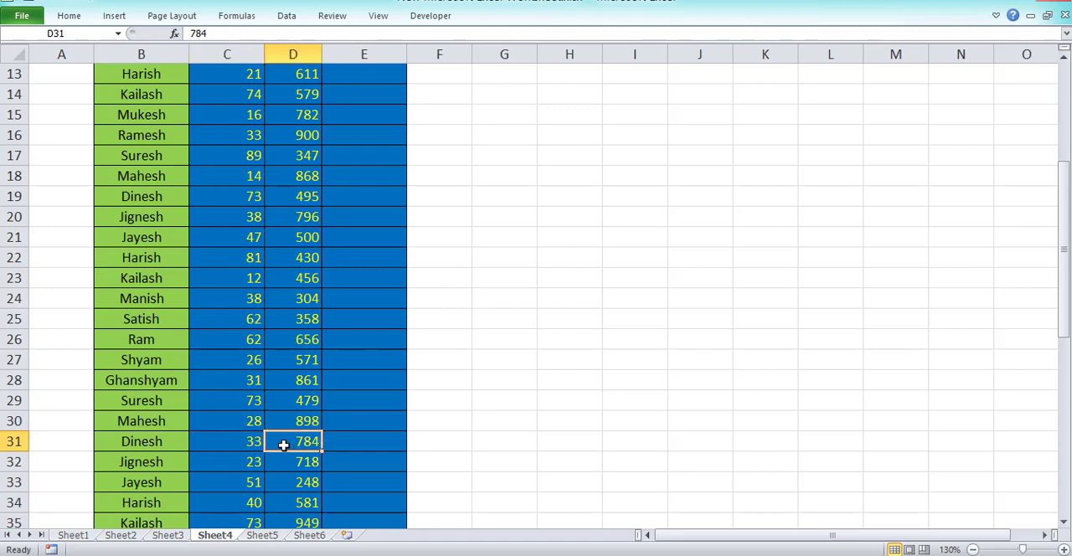
click(248, 442)
click(288, 444)
scroll(255, 447, down, 2)
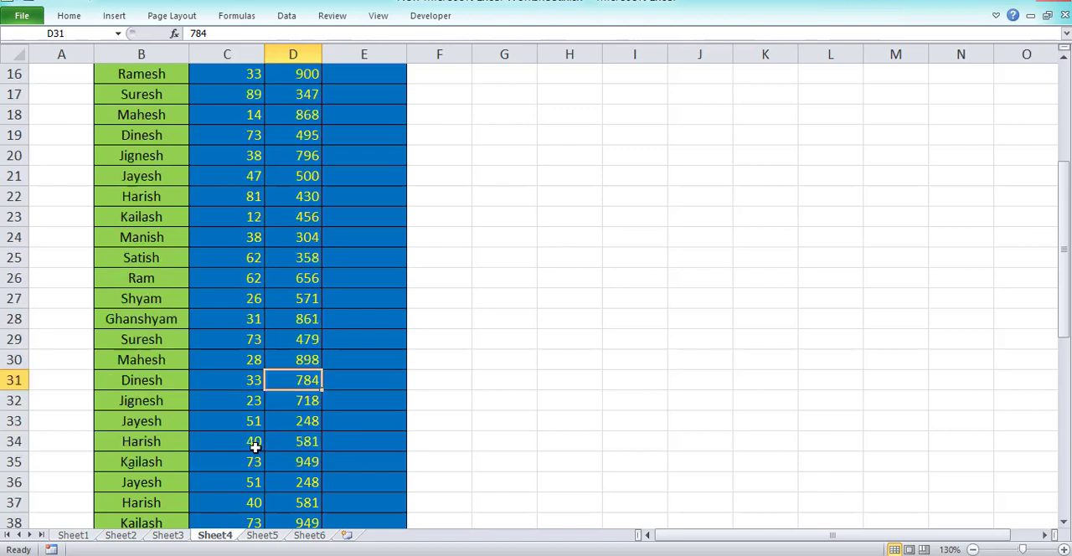
scroll(163, 413, down, 1)
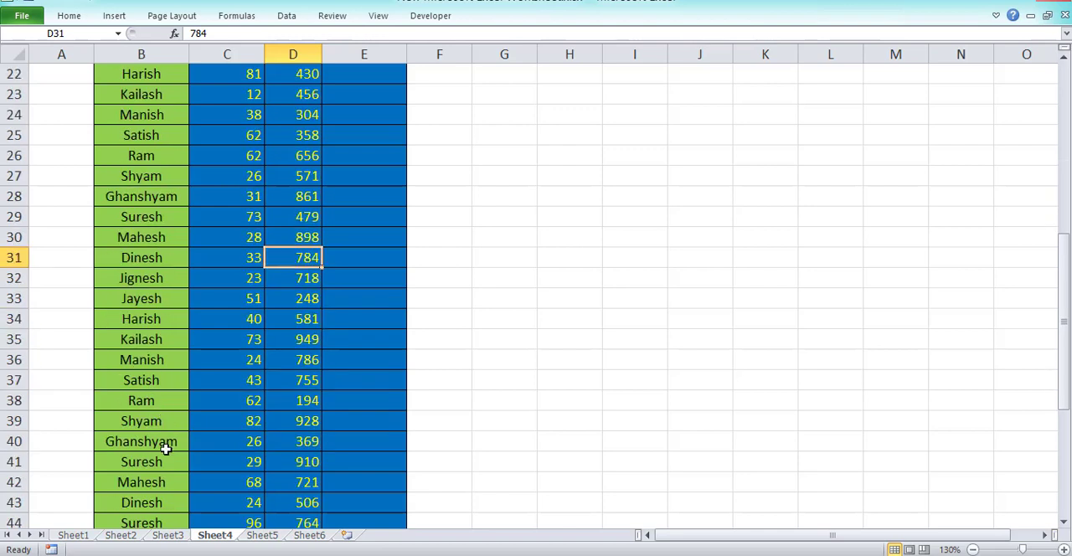
click(239, 503)
click(303, 501)
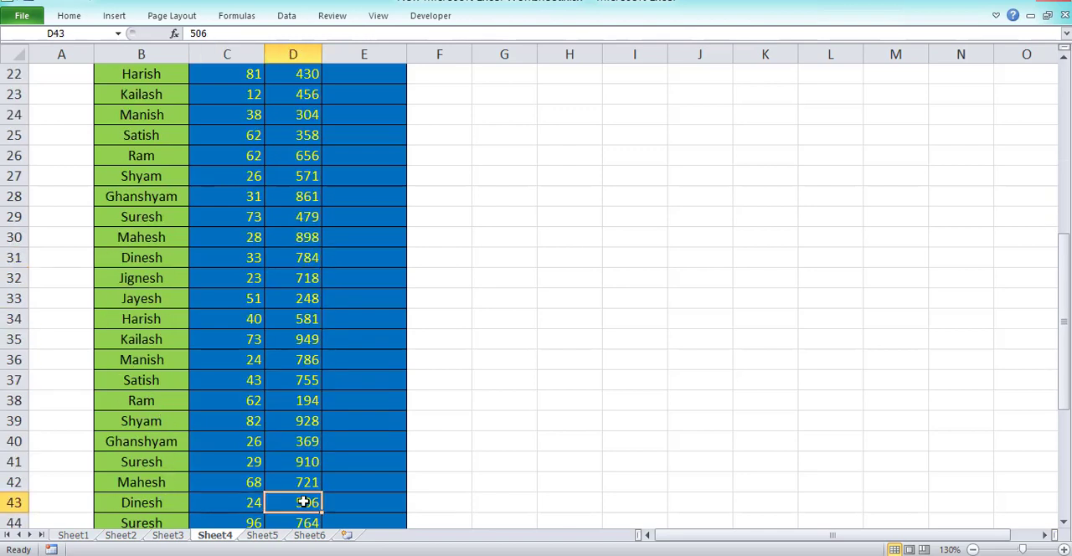
click(247, 503)
scroll(355, 445, down, 2)
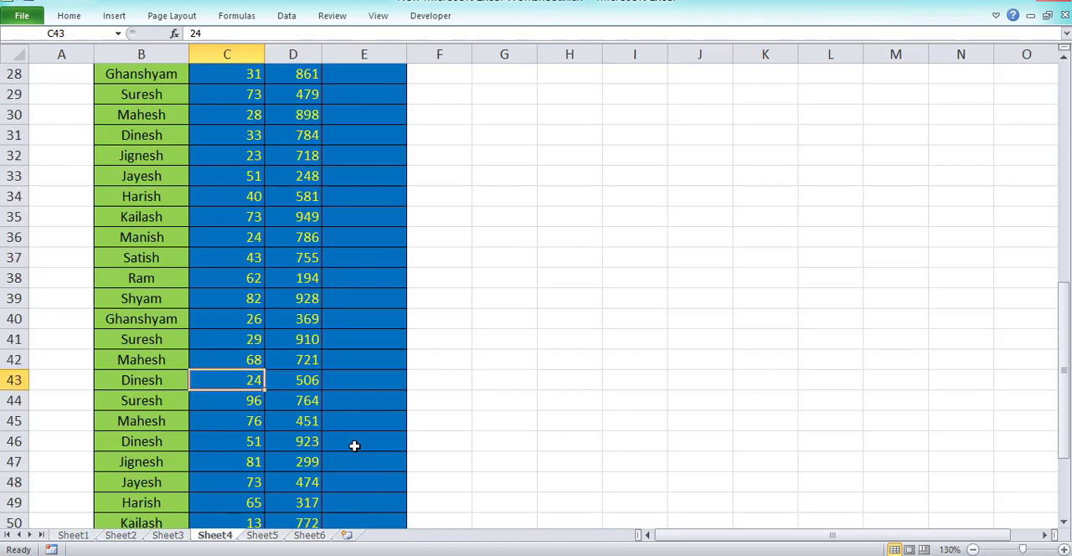
click(236, 445)
click(289, 444)
click(248, 448)
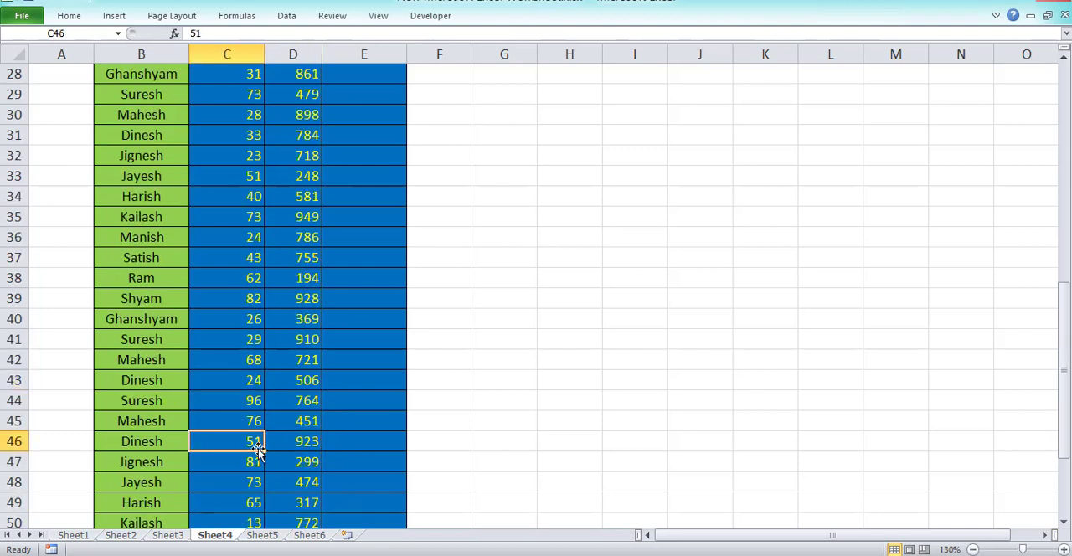
scroll(285, 447, down, 2)
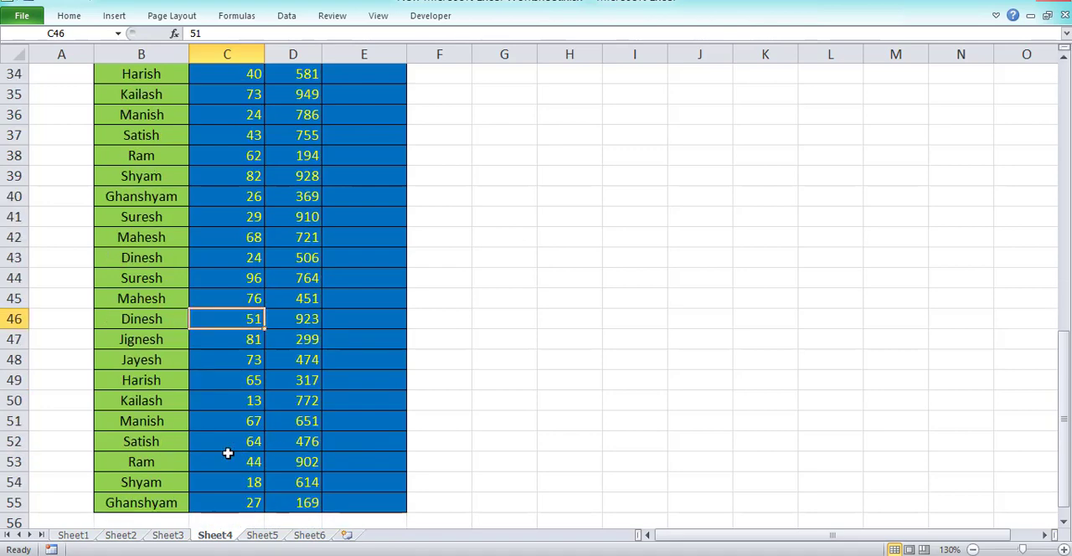
scroll(328, 465, up, 5)
scroll(331, 465, up, 6)
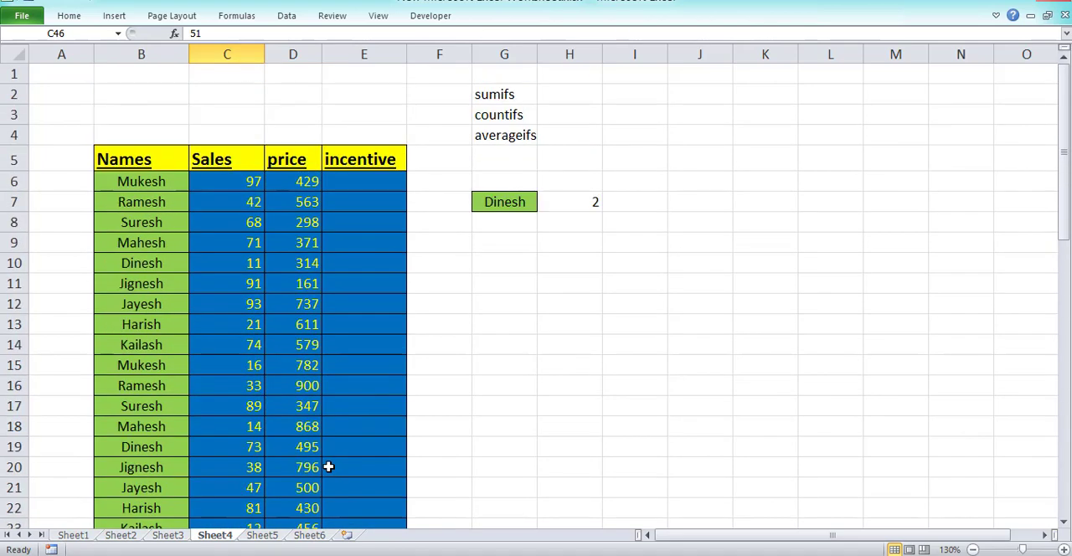
click(582, 208)
Copy the name in B9 into G7 as the new lookup name for the COUNTIFS formula.
click(163, 246)
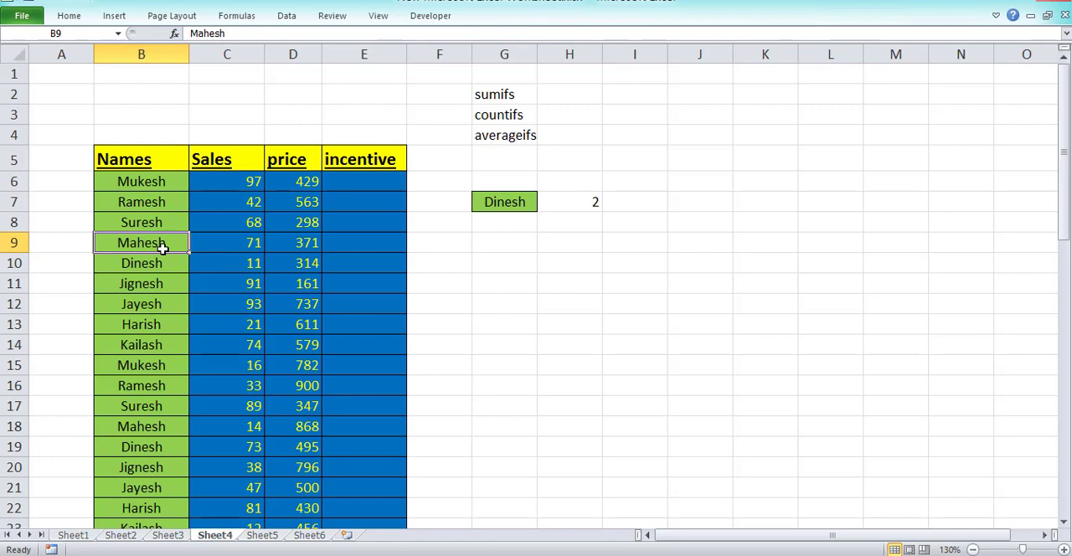
key(ctrl+c)
click(529, 204)
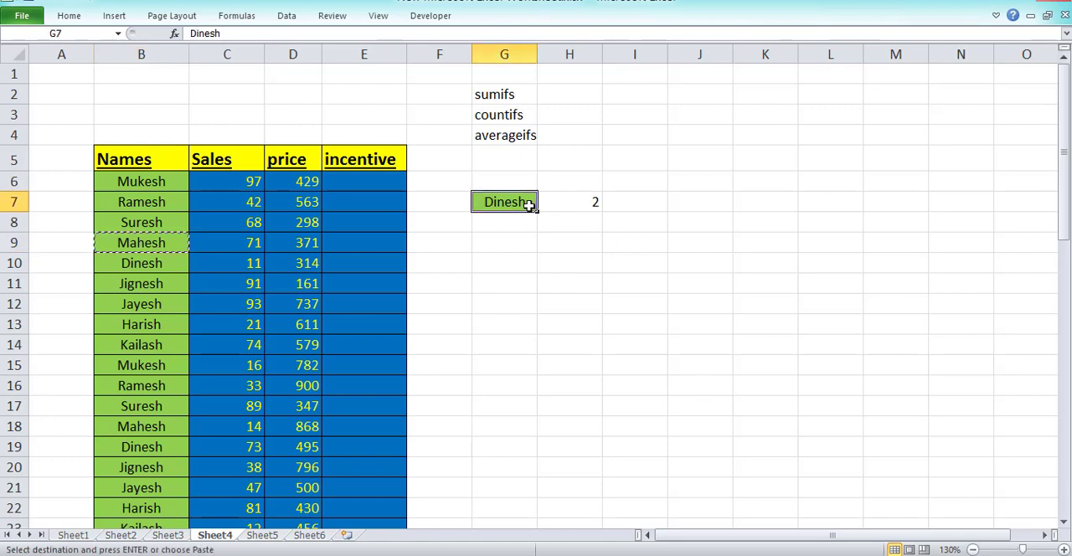
key(ctrl+v)
key(Escape)
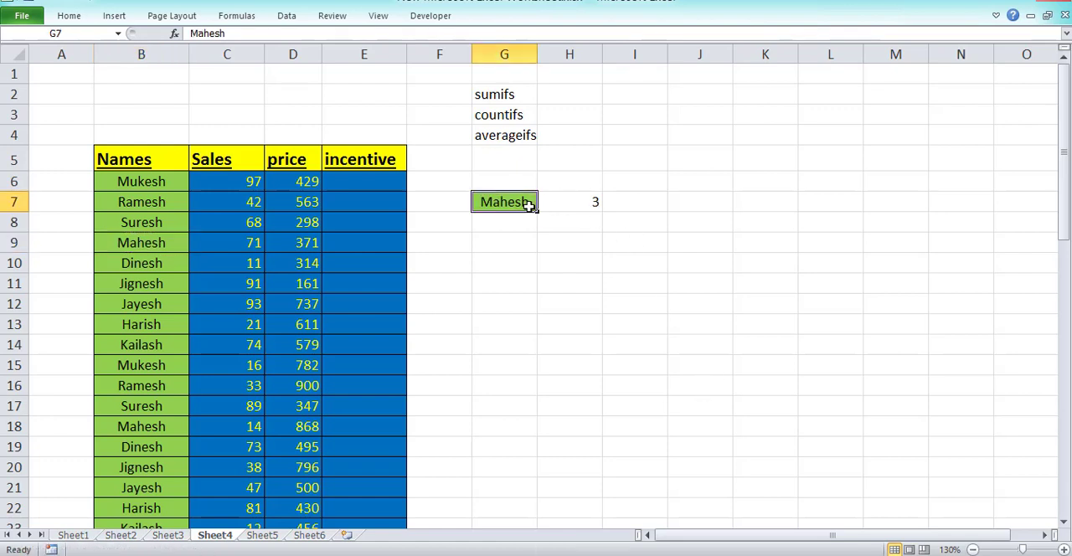
Review the COUNTIFS formula in H7, the Names, Sales and price columns it uses, and the matching row 9 values.
click(601, 201)
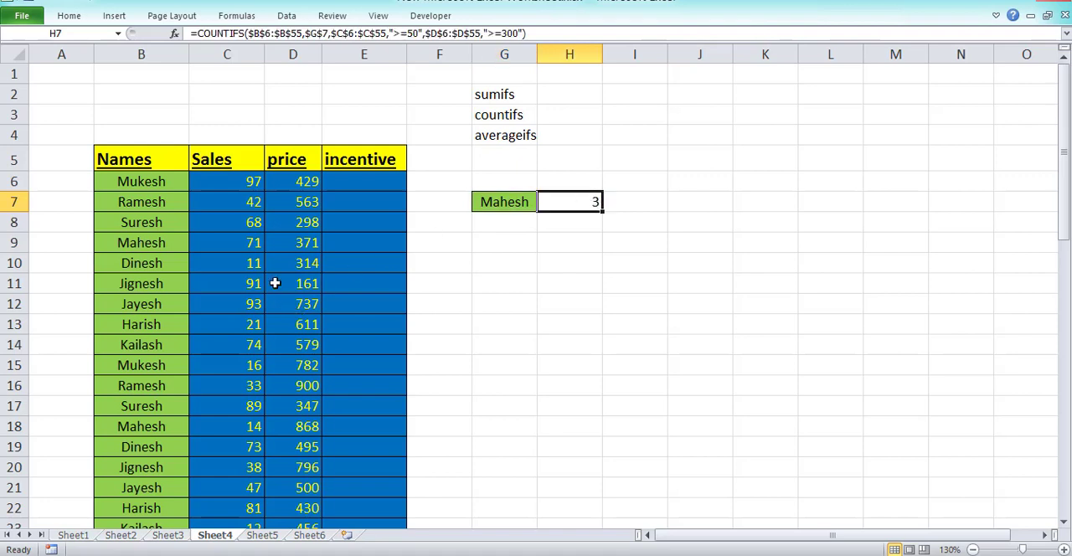
drag(163, 202, 154, 333)
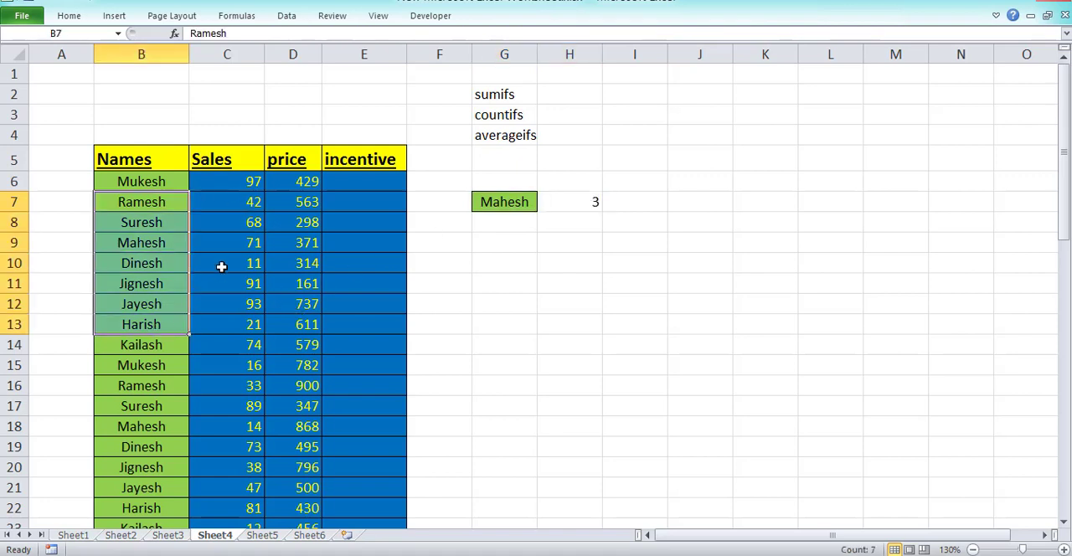
click(225, 201)
drag(225, 201, 215, 367)
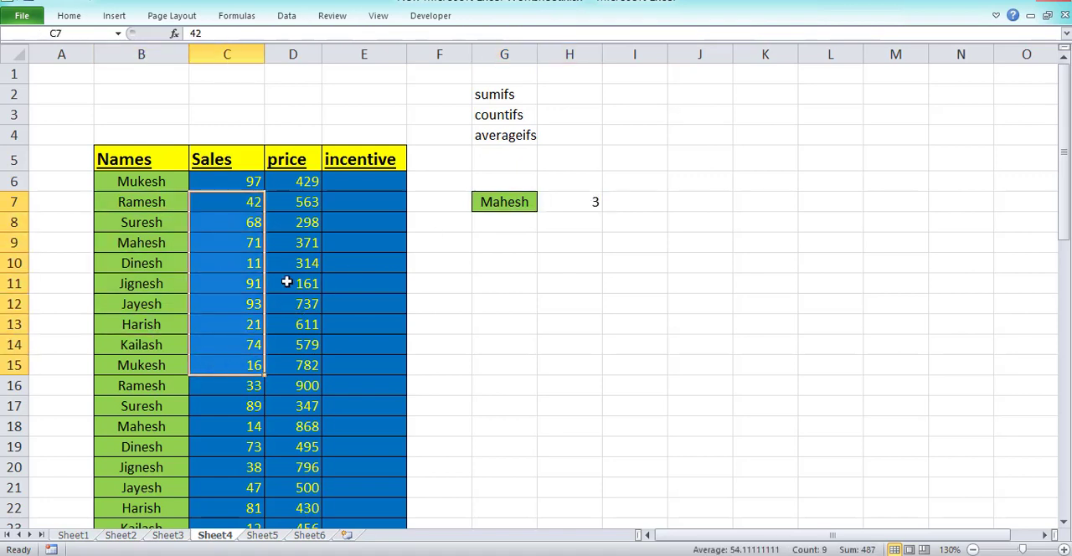
drag(299, 198, 296, 378)
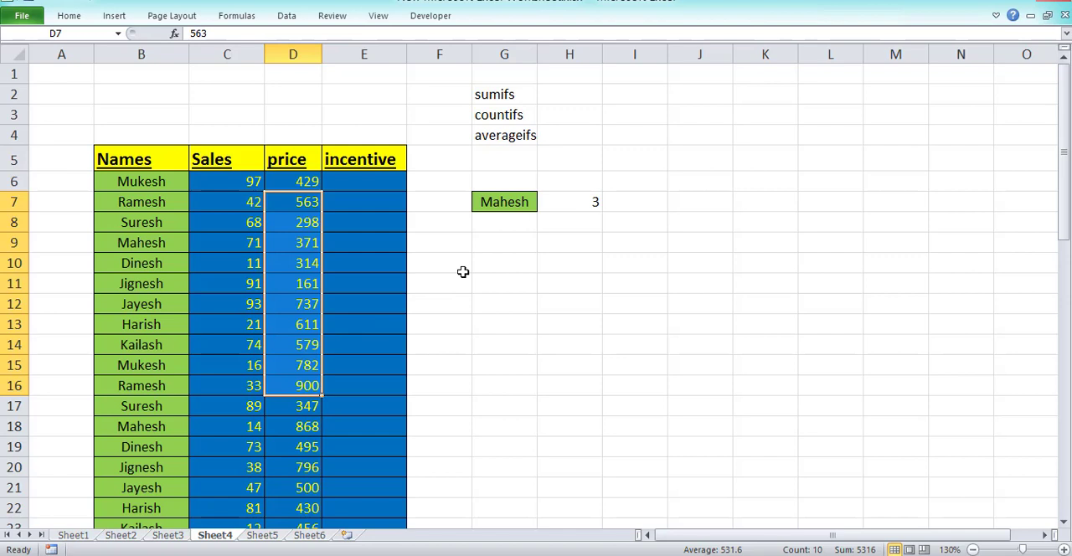
drag(167, 265, 365, 263)
click(168, 242)
click(210, 234)
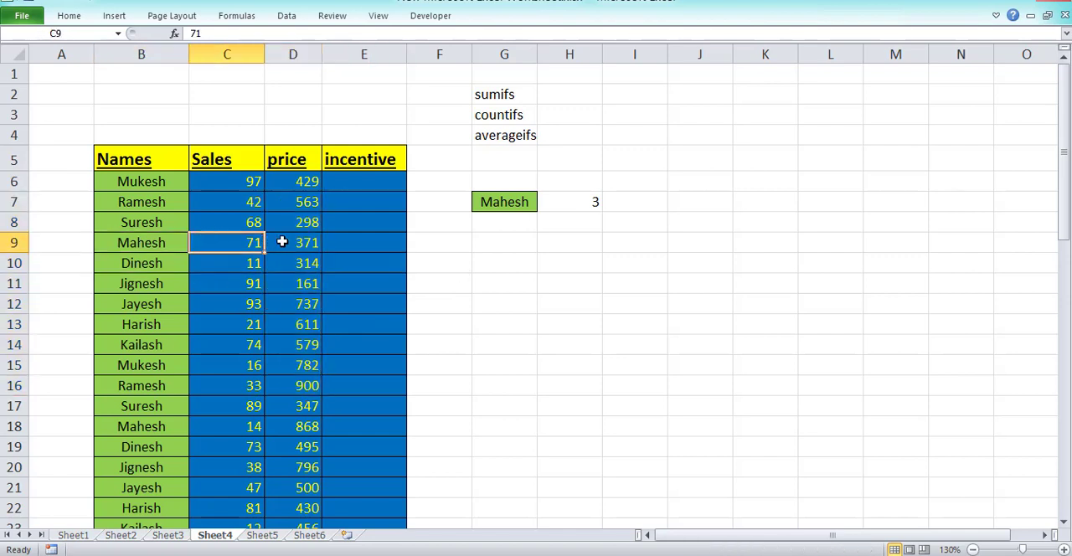
click(293, 240)
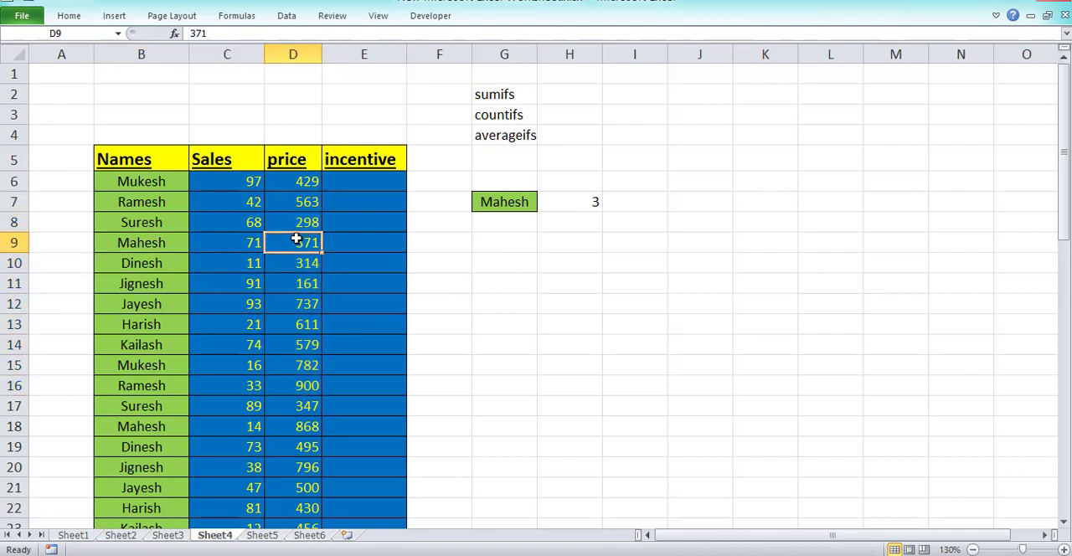
Replace the COUNTIFS formula in H7 with the start of an AVERAGEIFS formula.
click(557, 200)
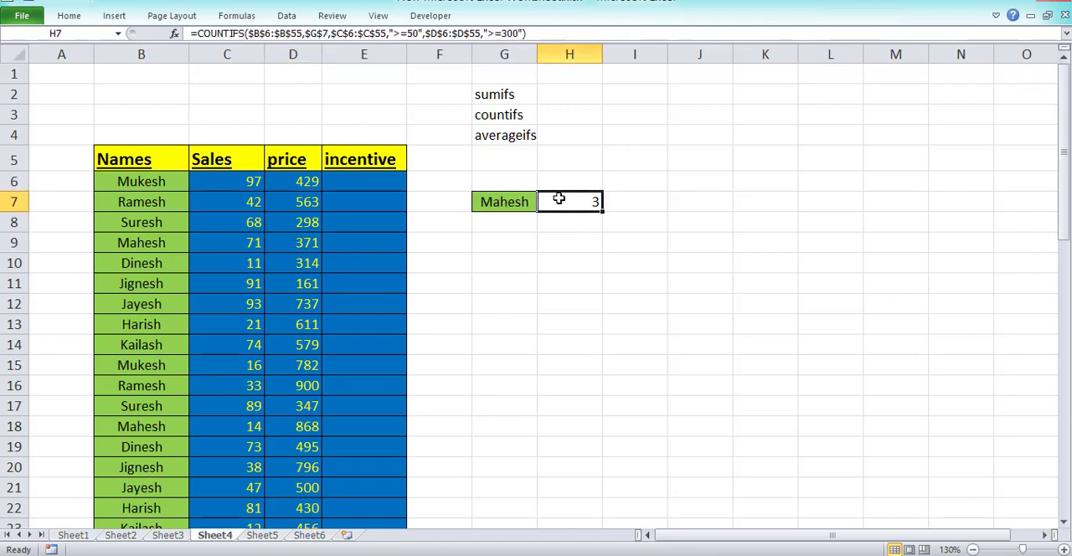
text(=)
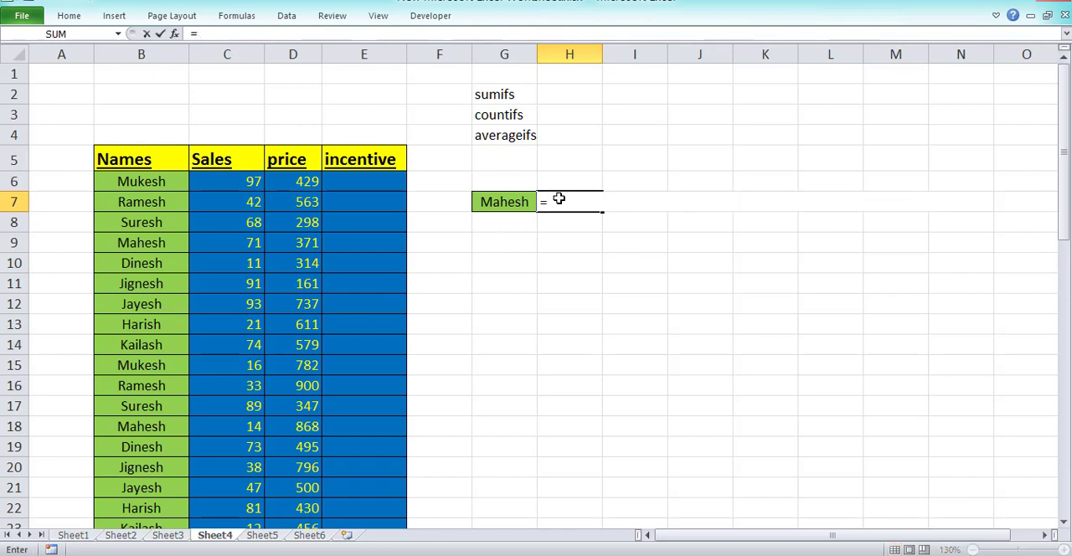
text(averag)
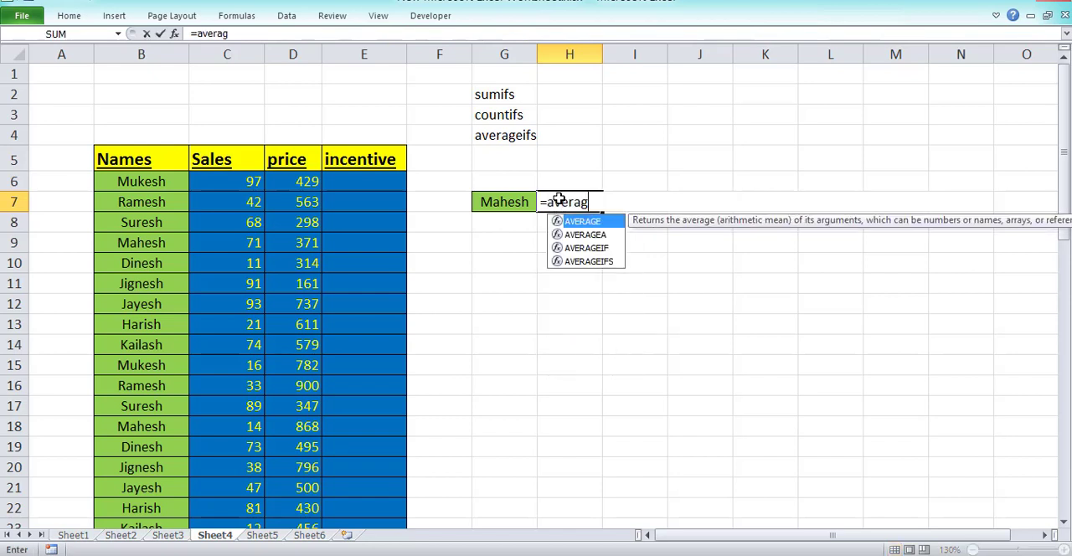
key(Down)
key(Down)
key(Down)
key(Tab)
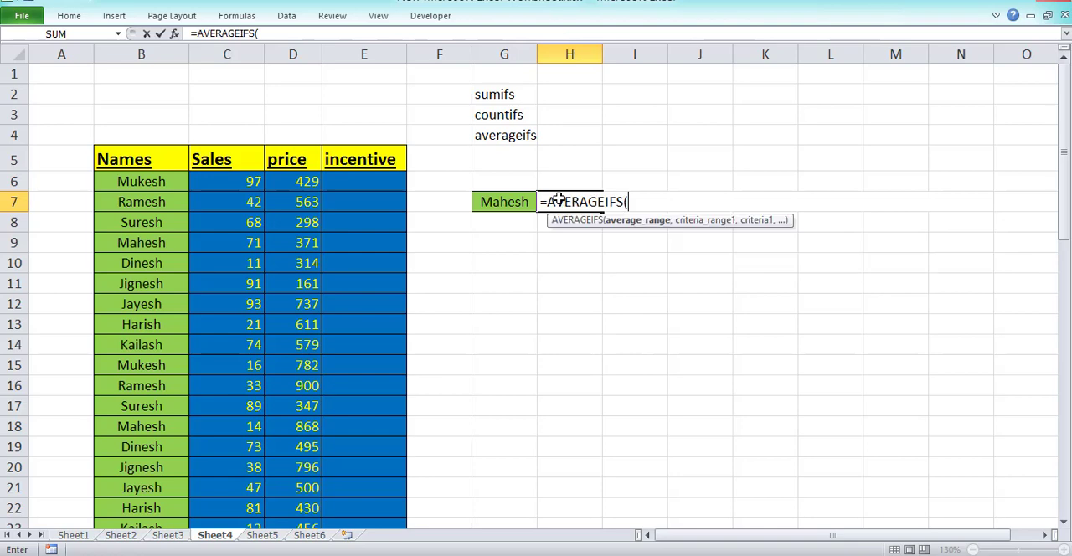
Set the price column, $D$6:$D$55, as the average range of the AVERAGEIFS formula.
key(Left)
key(Left)
key(Left)
key(Left)
key(Up)
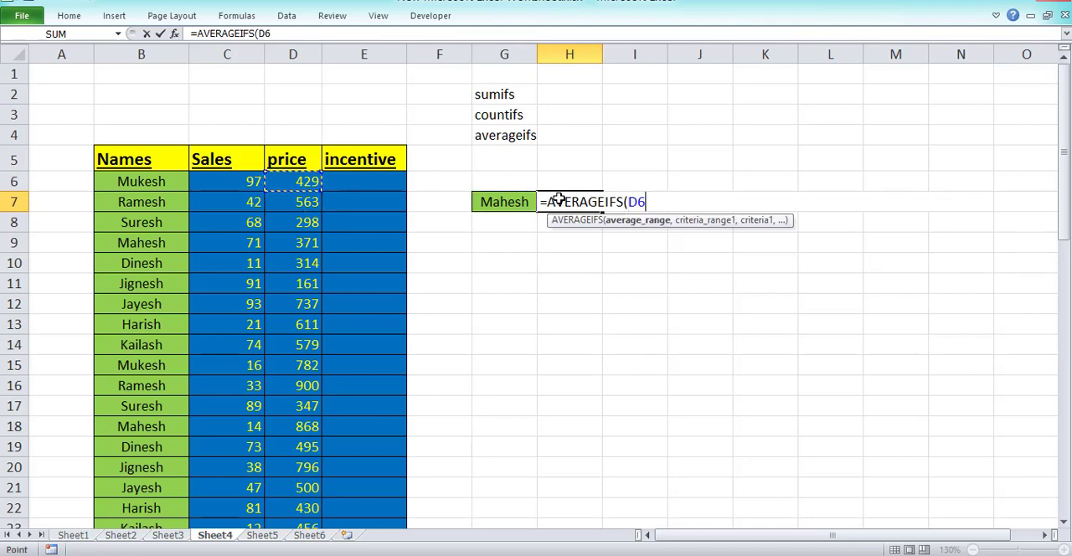
key(ctrl+shift+Down)
key(F4)
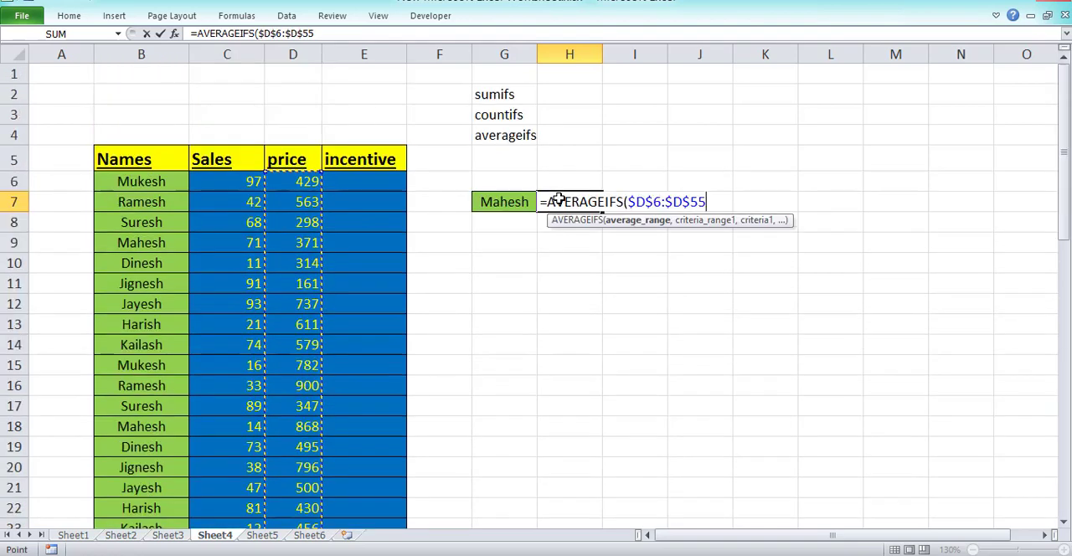
text(,)
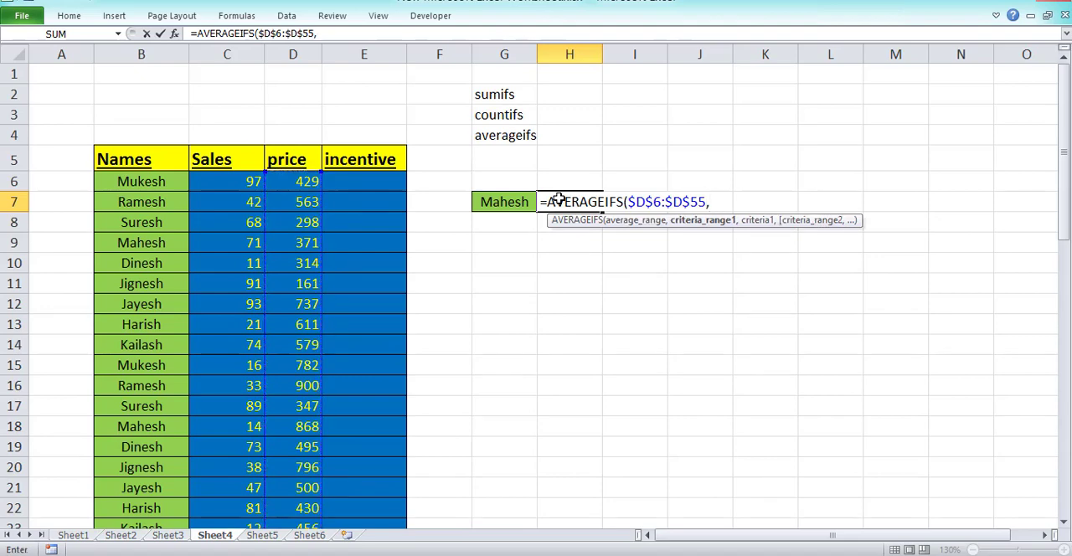
Add the Names column, $B$6:$B$55, as the first criteria range of the AVERAGEIFS formula, with G7 as its criterion.
key(Left)
key(Left)
key(Left)
key(Left)
key(Left)
key(Left)
key(Up)
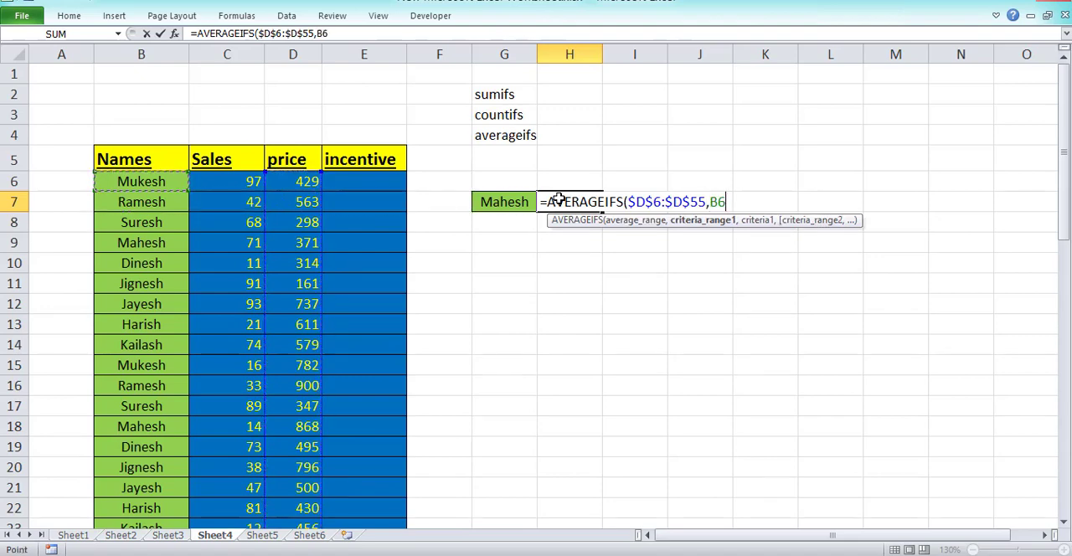
key(ctrl+shift+Down)
key(F4)
text(,)
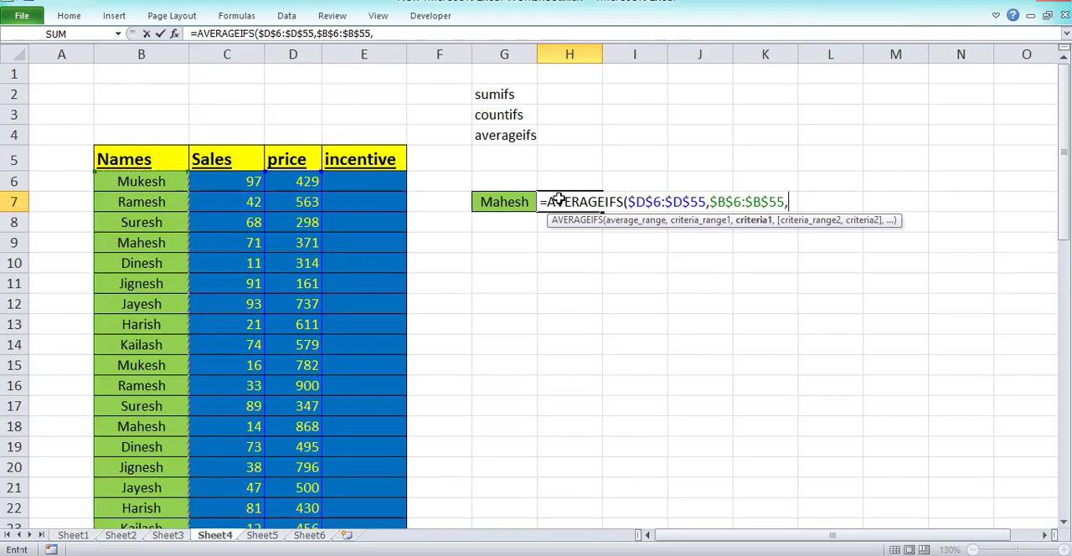
key(Left)
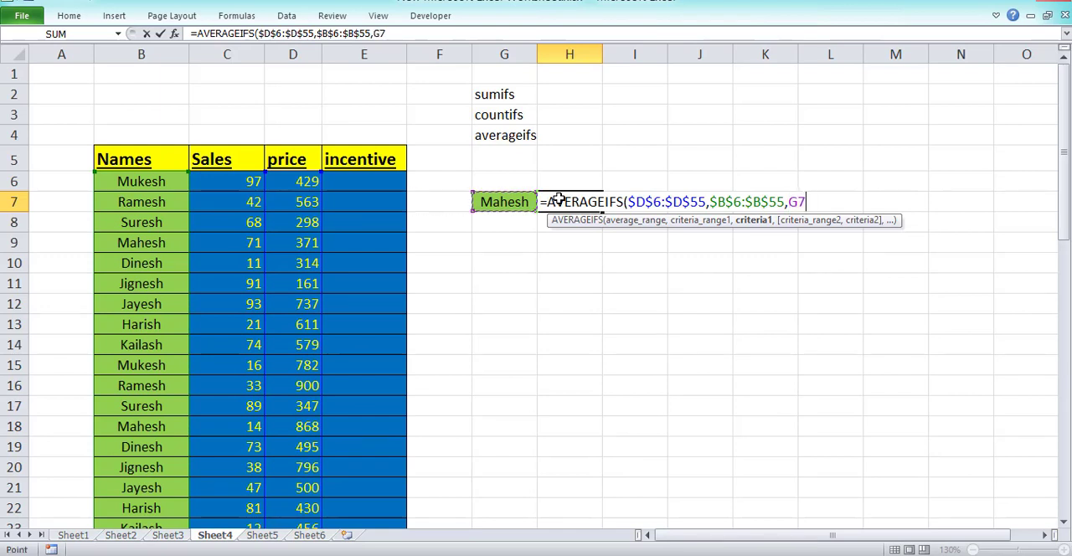
text(,)
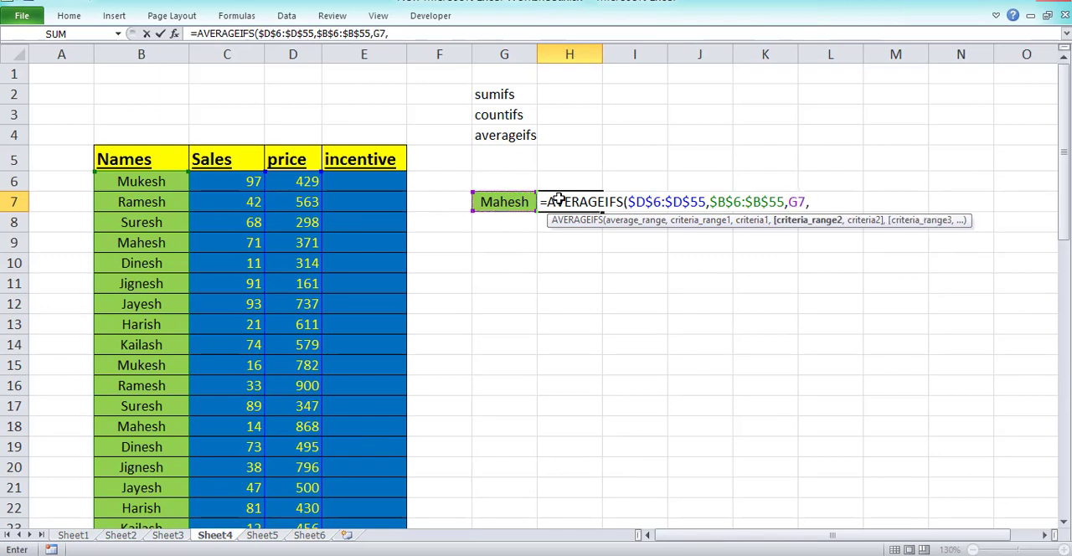
Add the Sales column, $C$6:$C$55, as the second criteria range with the criterion ">=50", and complete the AVERAGEIFS formula in H7.
key(Left)
key(Left)
key(Left)
key(Left)
key(Left)
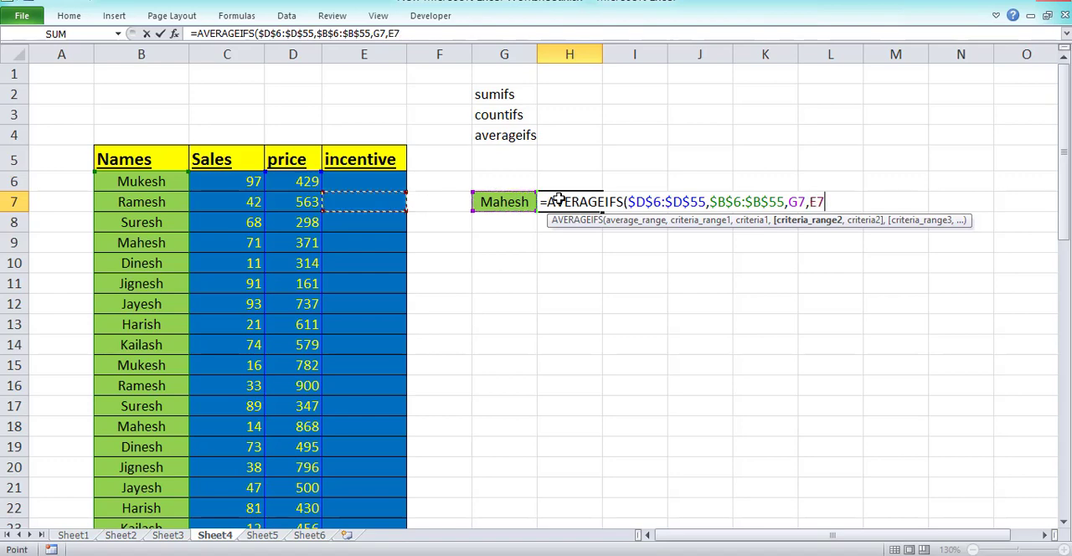
key(Up)
key(ctrl+shift+Down)
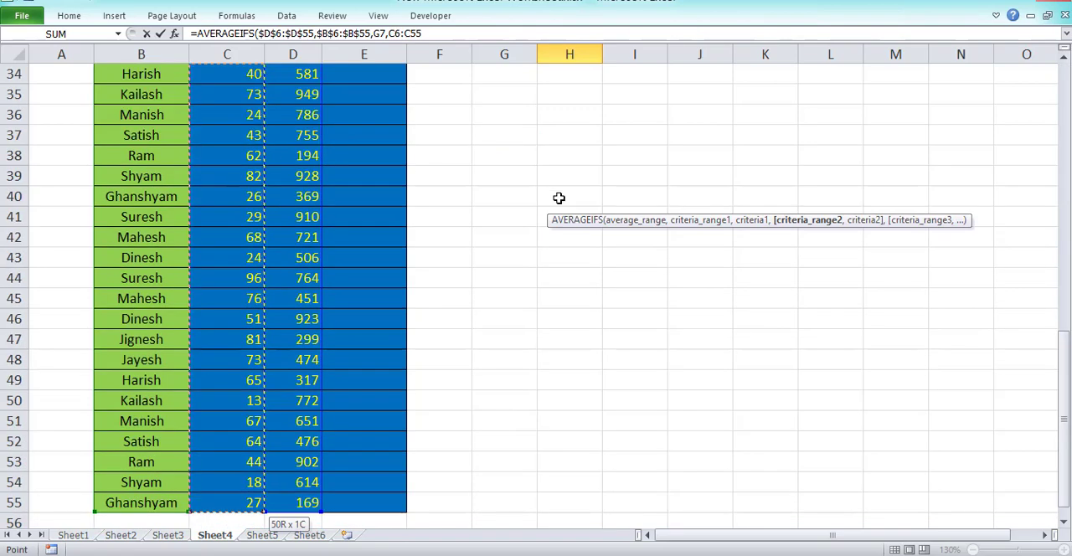
key(F4)
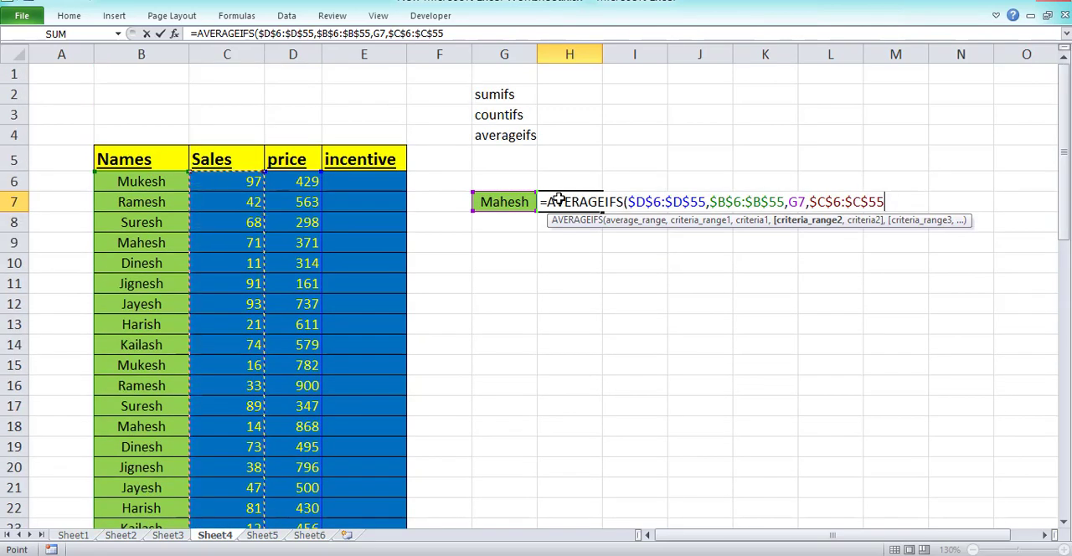
text(,">=50)
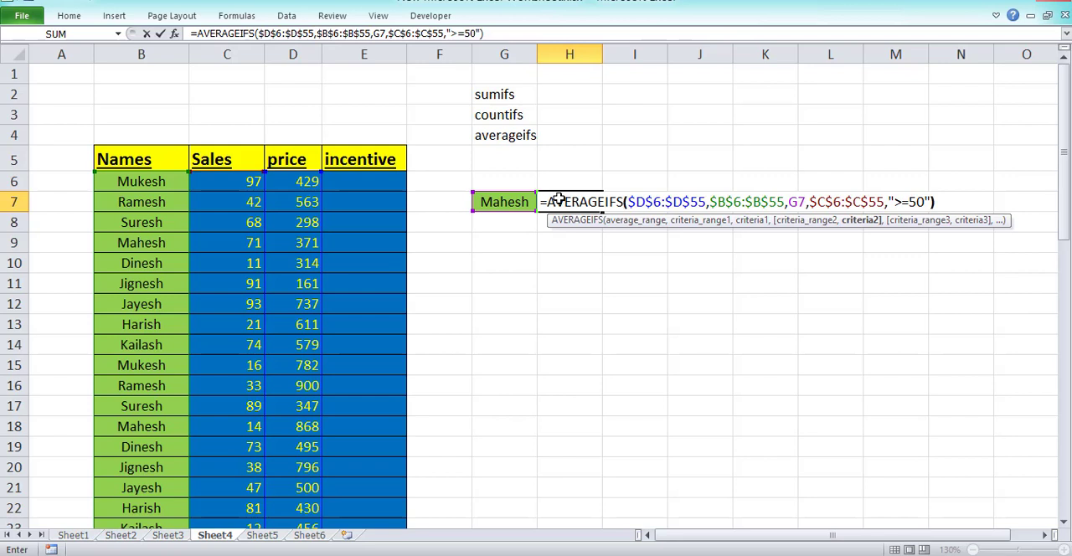
key(Return)
click(559, 202)
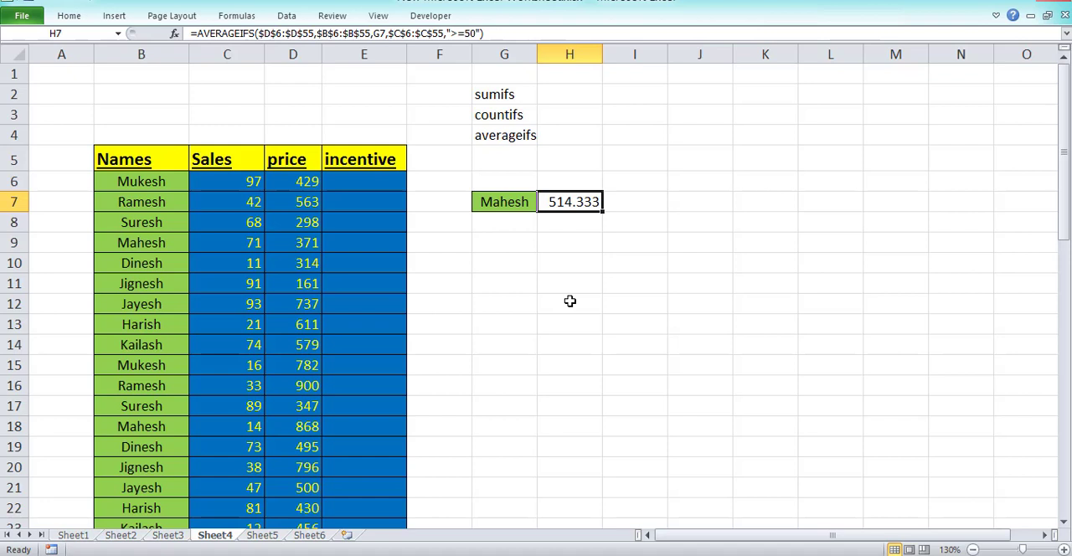
Check the AVERAGEIFS result in H7 against the average of the matching prices in D9, D45 and D42, selected together.
click(239, 246)
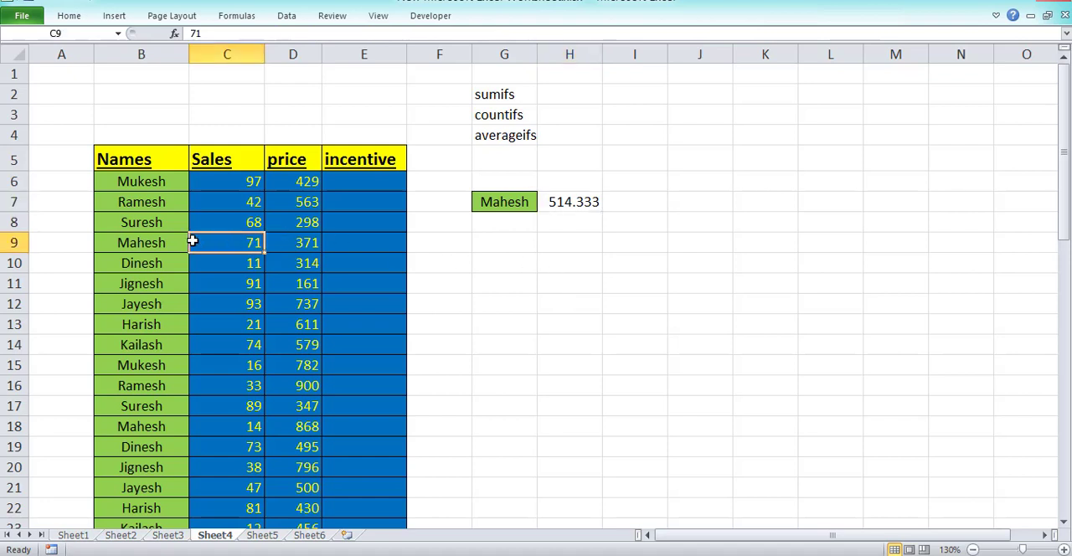
click(166, 240)
click(246, 244)
click(293, 245)
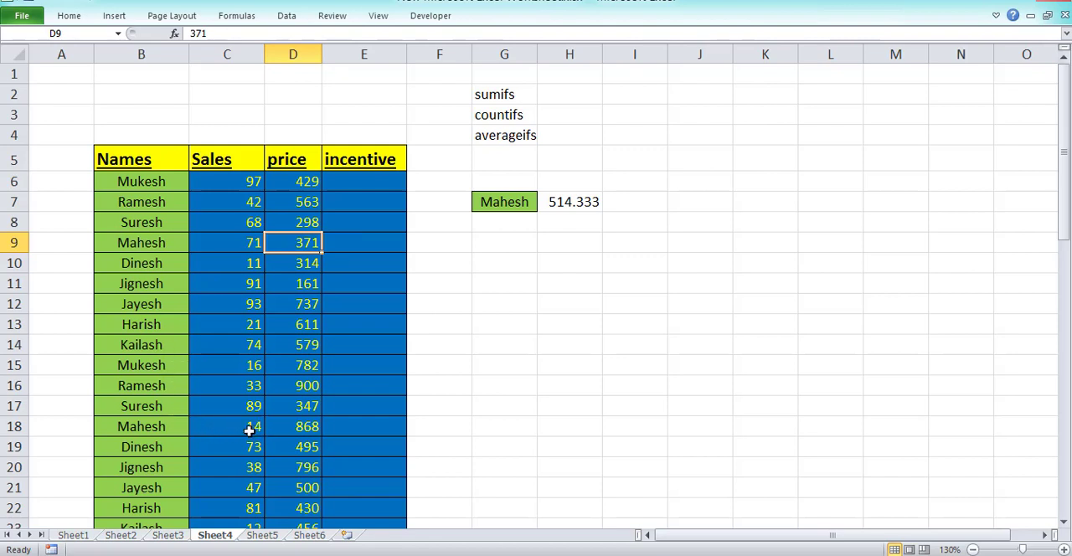
scroll(247, 452, down, 1)
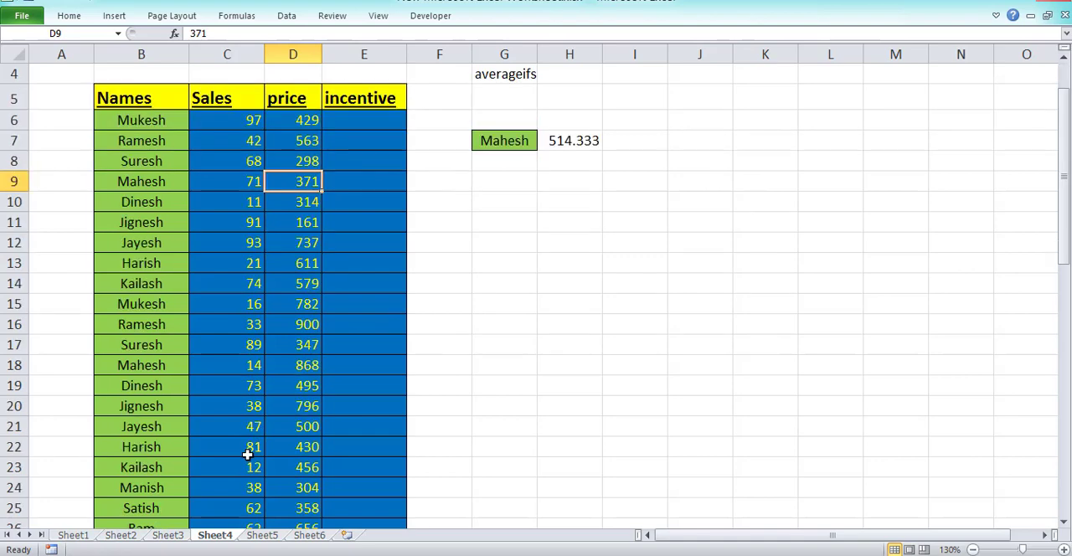
scroll(244, 453, down, 1)
scroll(191, 446, down, 1)
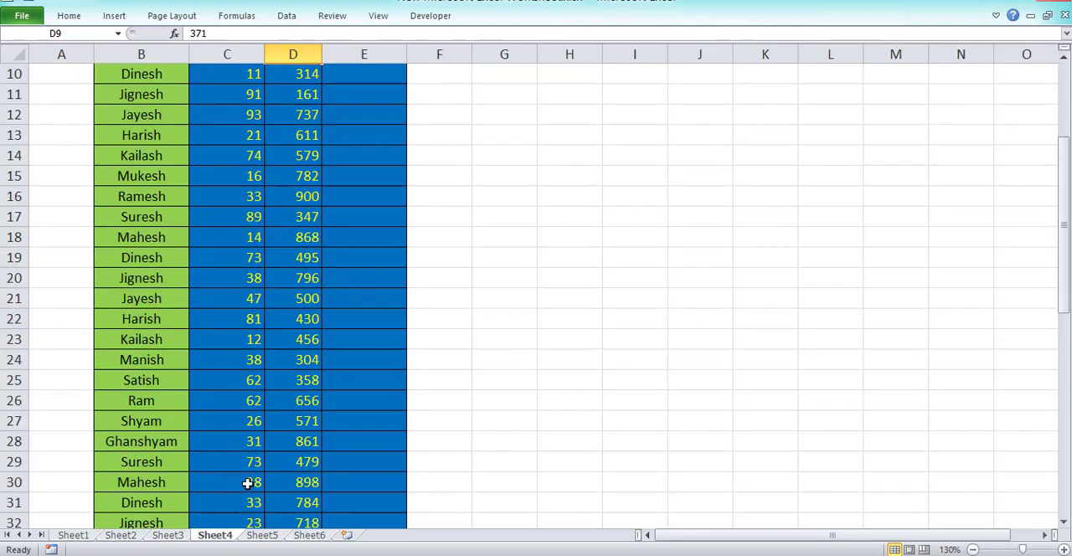
scroll(248, 481, down, 1)
scroll(230, 474, down, 2)
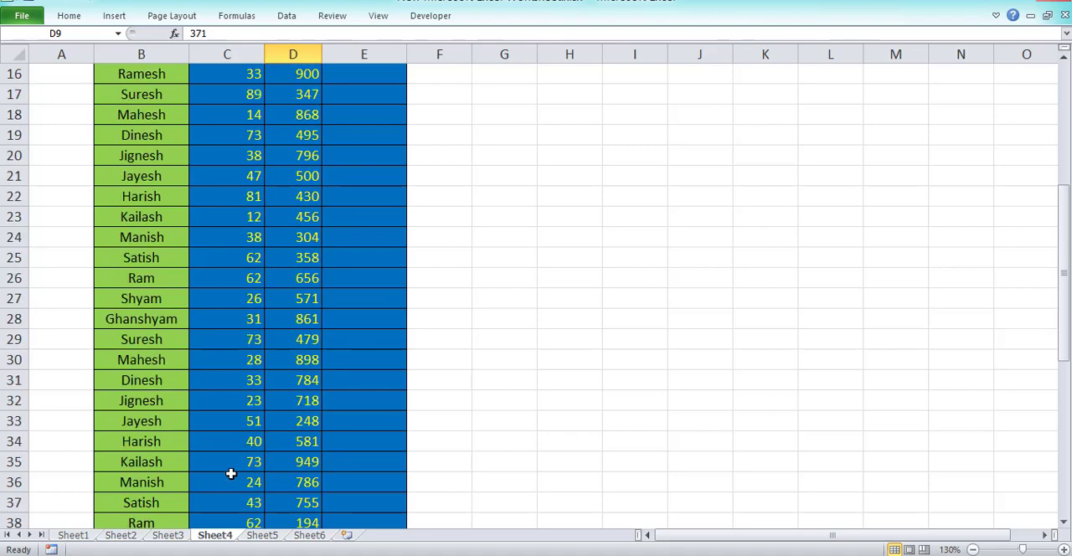
scroll(230, 472, down, 3)
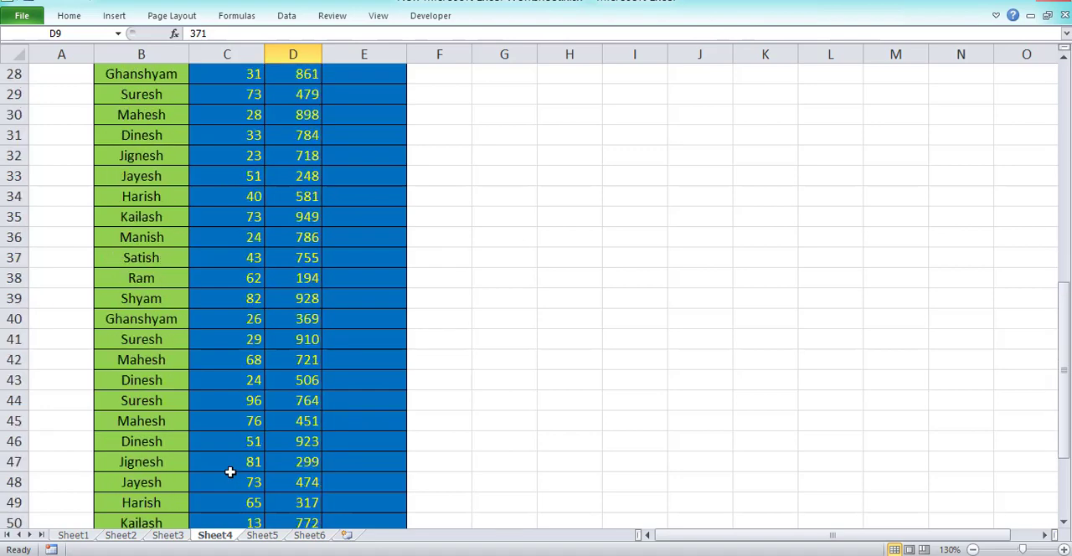
ctrl+click(300, 421)
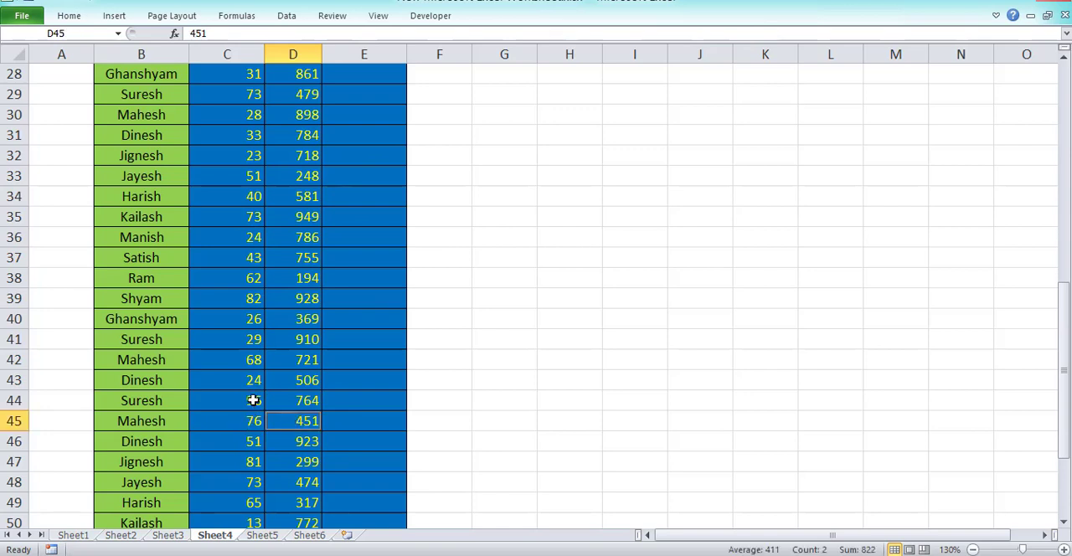
scroll(253, 400, down, 2)
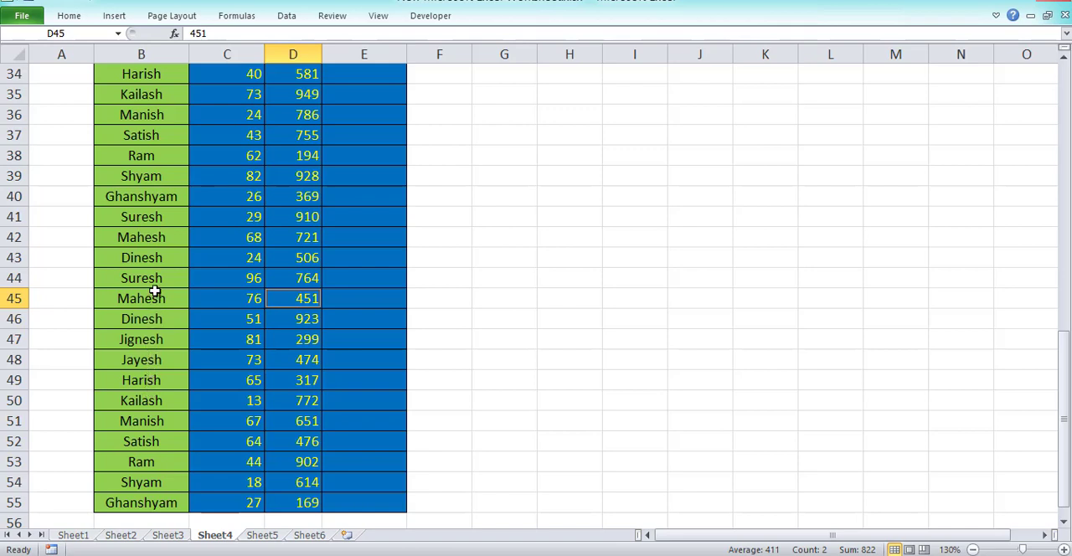
ctrl+click(301, 237)
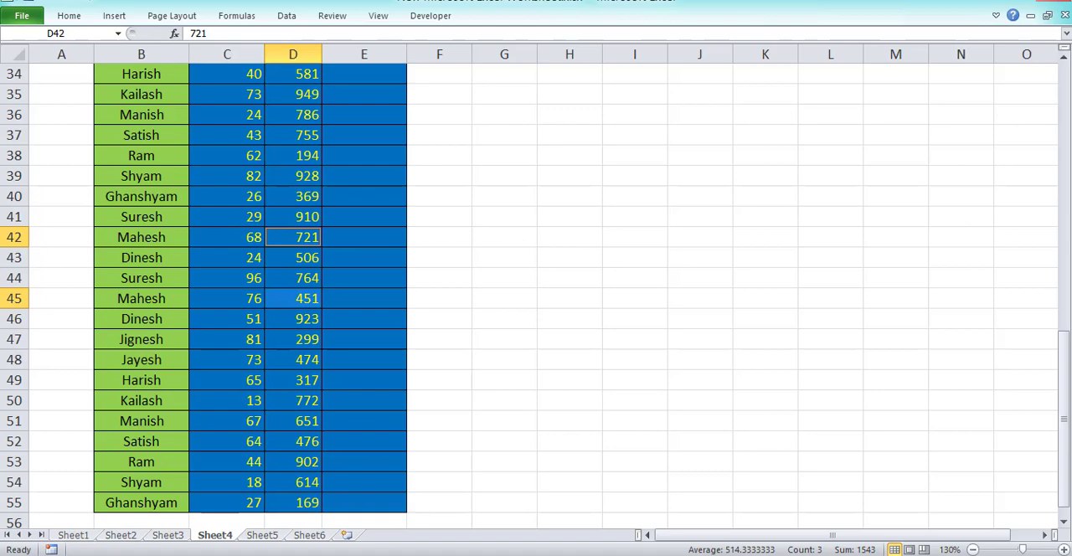
scroll(653, 474, up, 11)
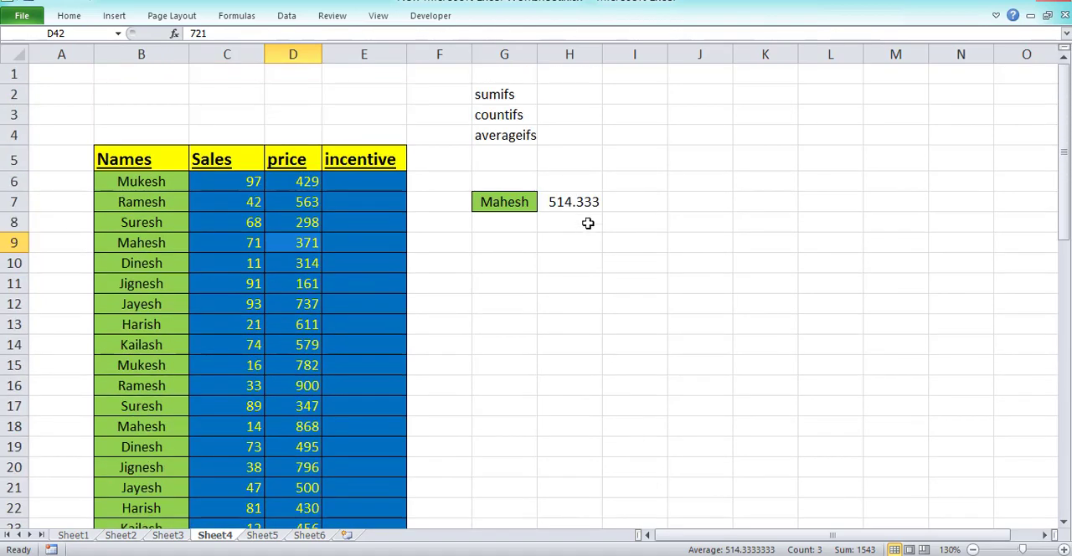
click(588, 209)
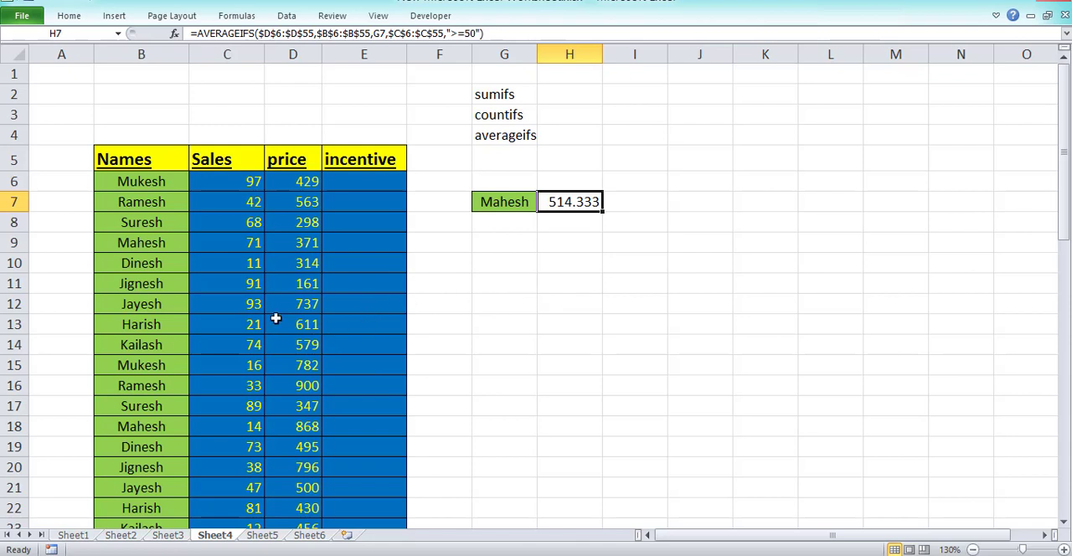
drag(125, 134, 429, 434)
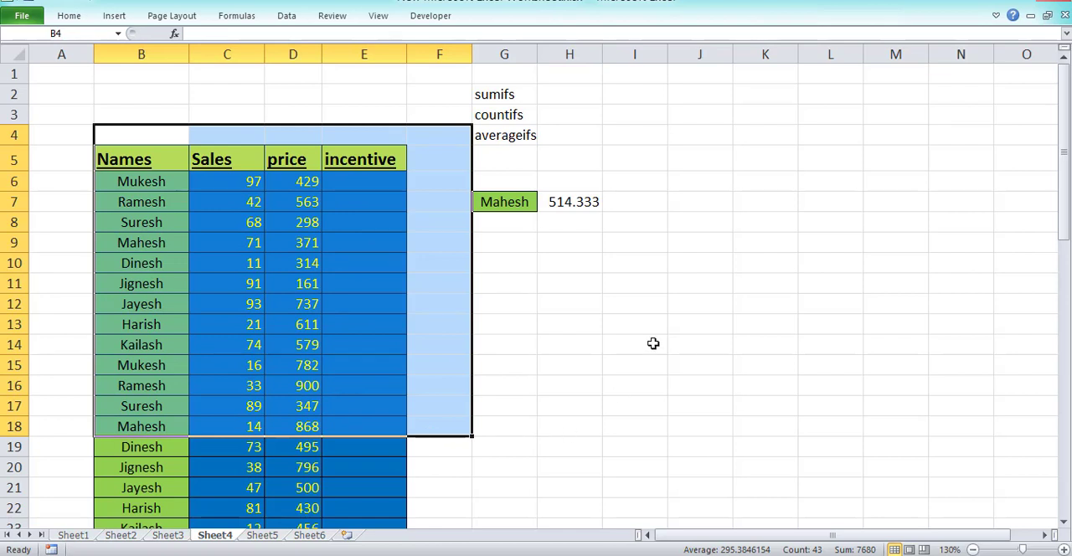
click(654, 342)
drag(104, 152, 634, 403)
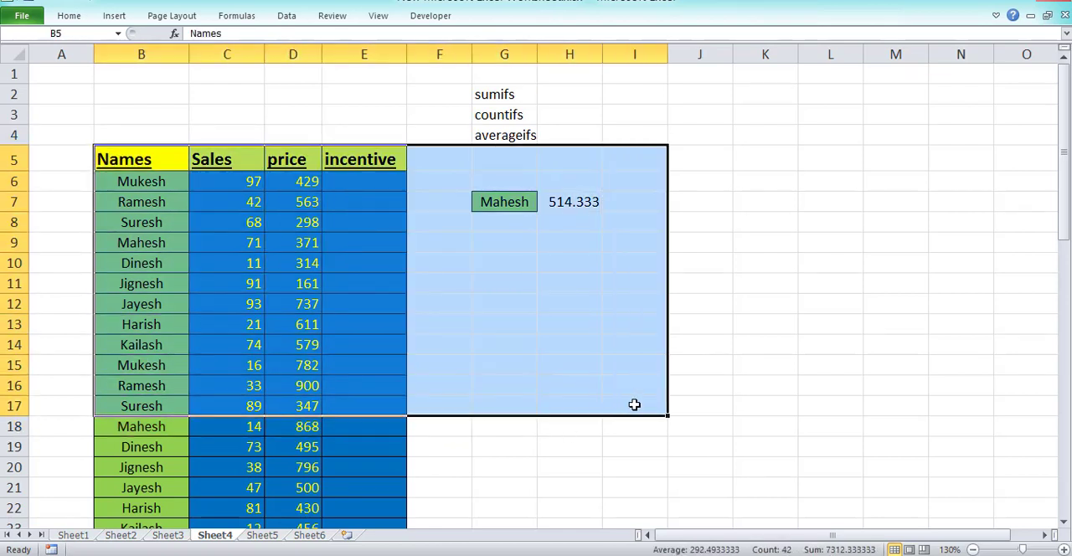
click(593, 437)
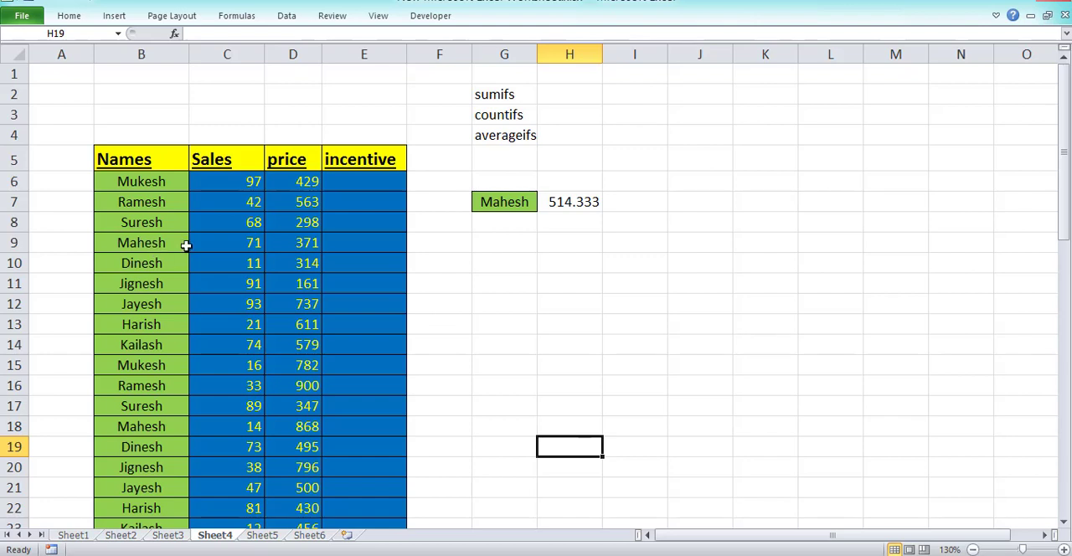
drag(215, 208, 423, 407)
click(558, 303)
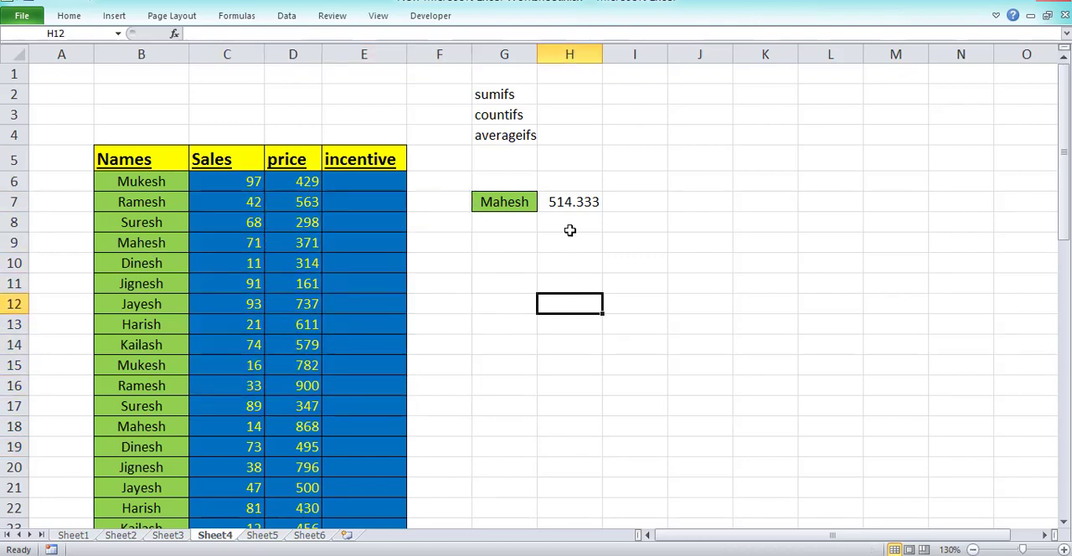
click(568, 202)
drag(515, 93, 515, 159)
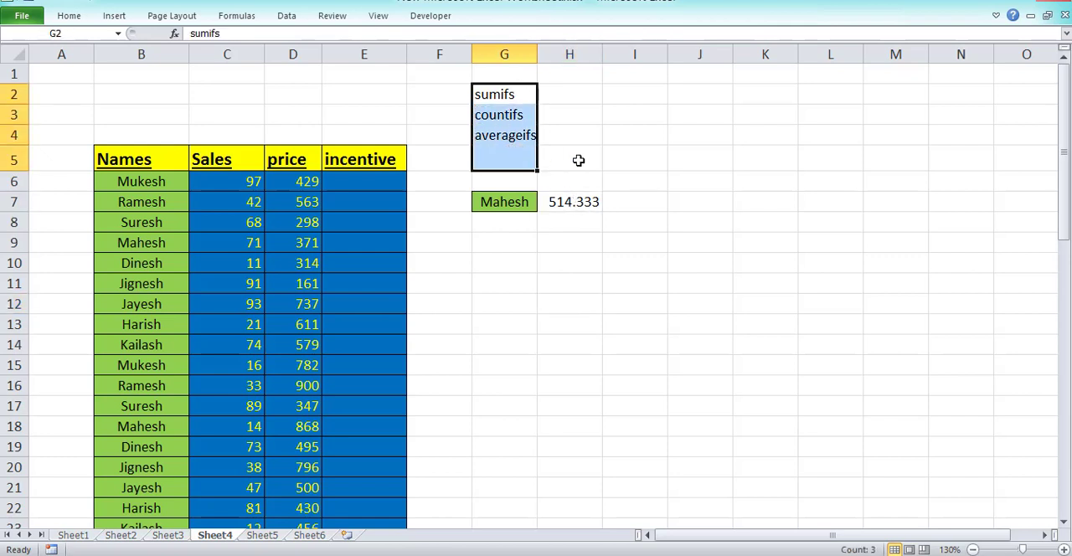
click(578, 160)
drag(634, 195, 464, 313)
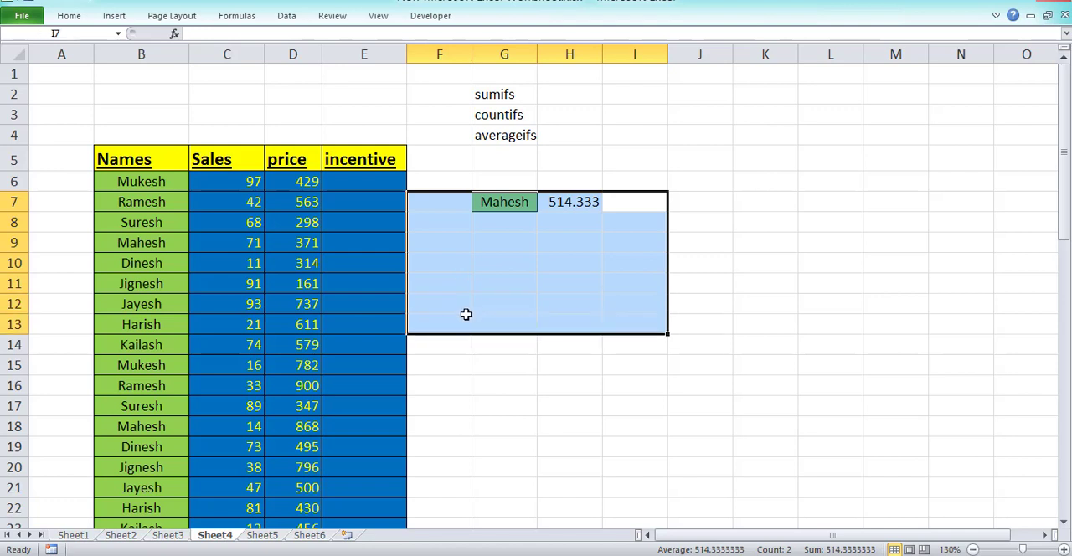